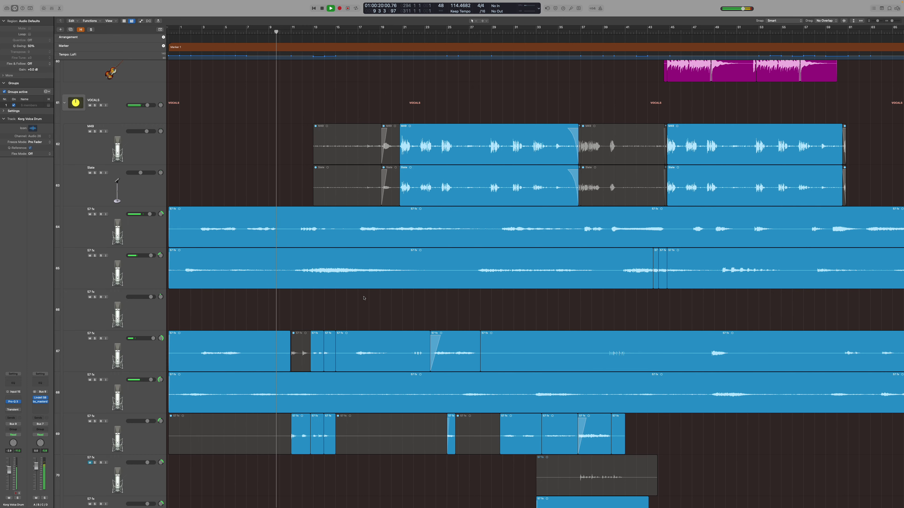
- Examine the synth, guitar, keys, bass and vocal tracks of the arrangement while the song plays
scroll(363, 298, up, 20)
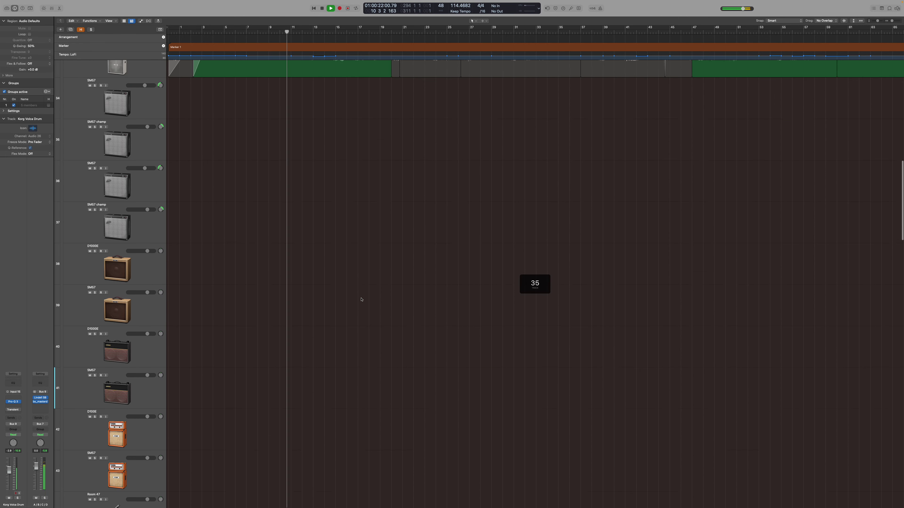
scroll(361, 299, up, 6)
scroll(359, 305, up, 10)
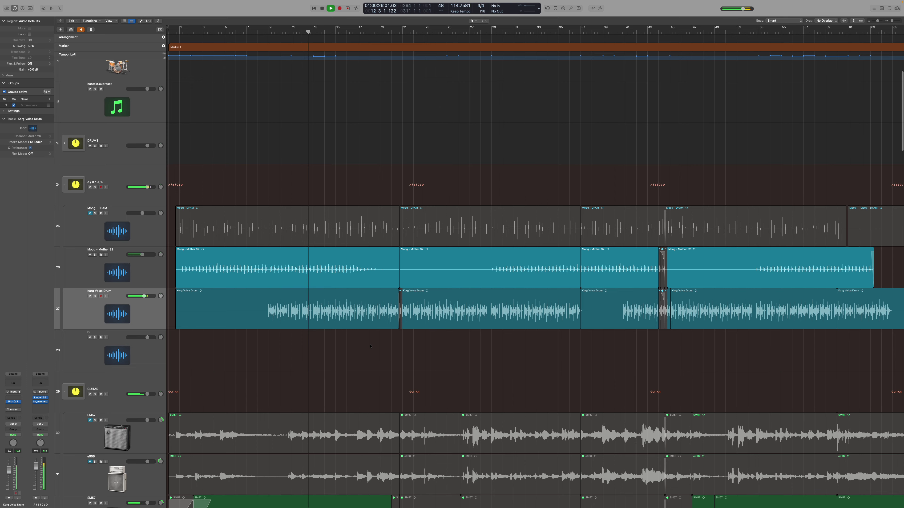
scroll(372, 343, down, 20)
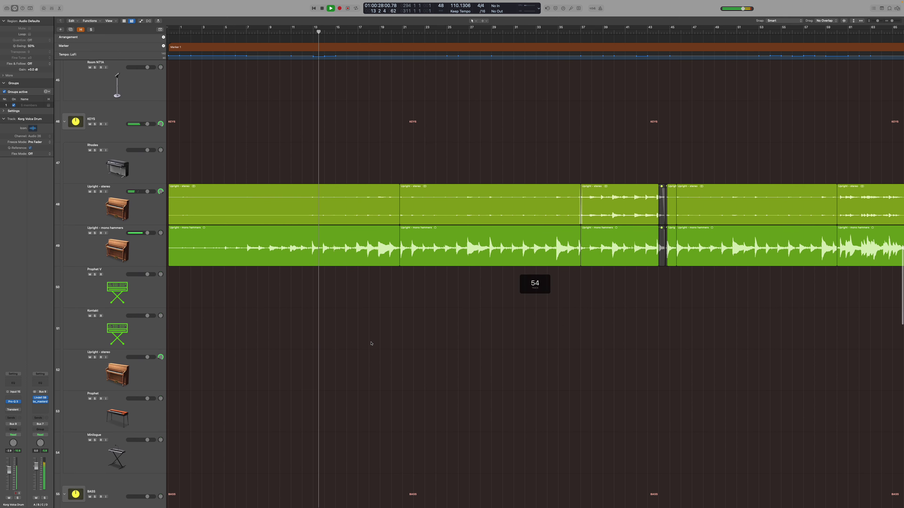
scroll(371, 344, down, 10)
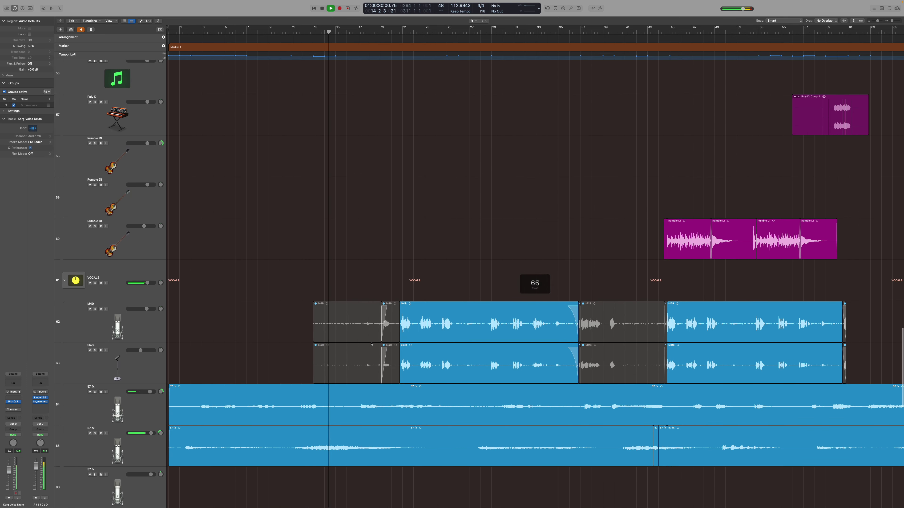
scroll(371, 344, down, 4)
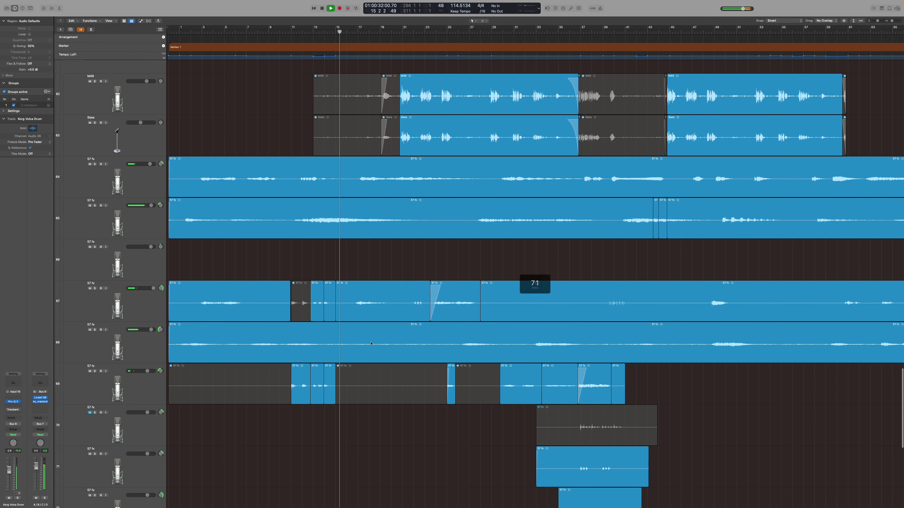
scroll(371, 343, down, 3)
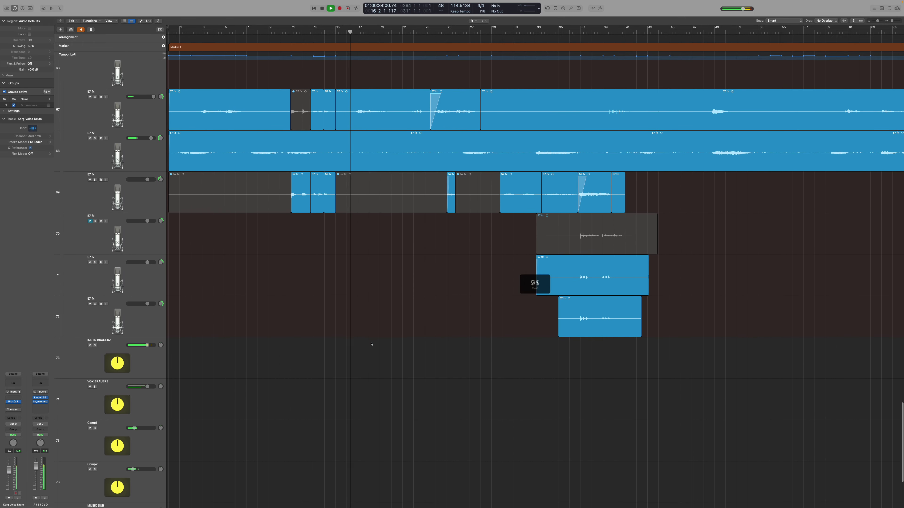
scroll(371, 344, up, 4)
scroll(372, 343, up, 3)
scroll(249, 334, right, 4)
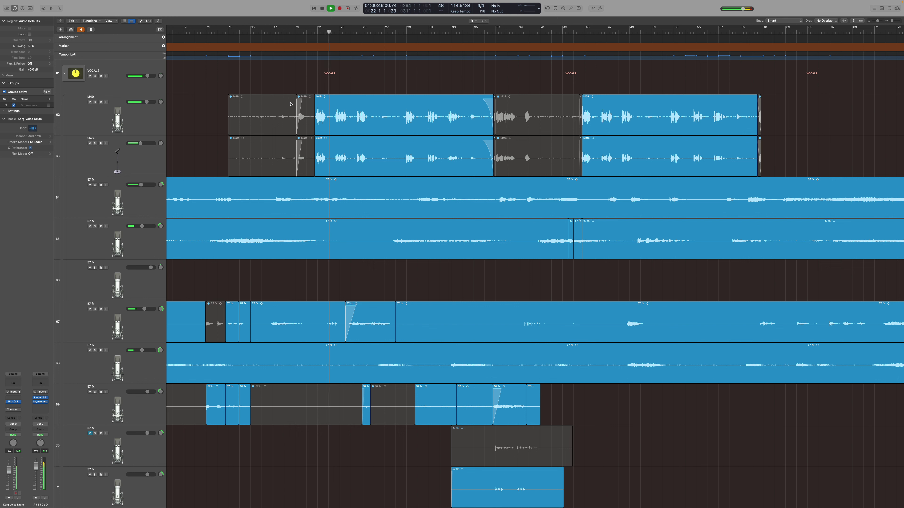
scroll(406, 126, up, 3)
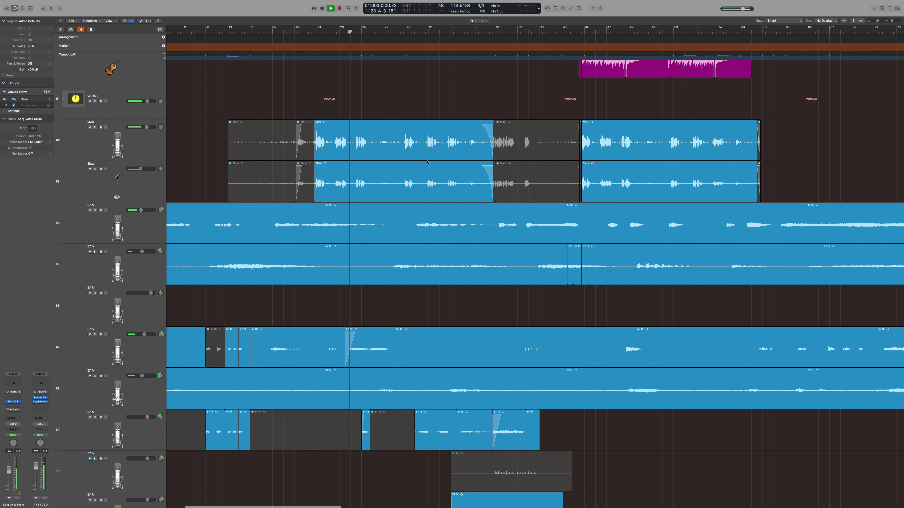
scroll(428, 166, down, 2)
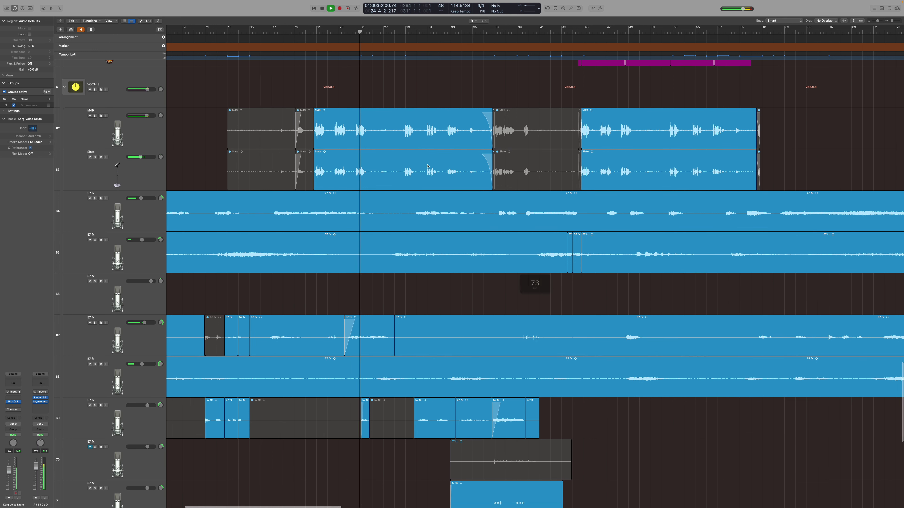
scroll(428, 166, right, 3)
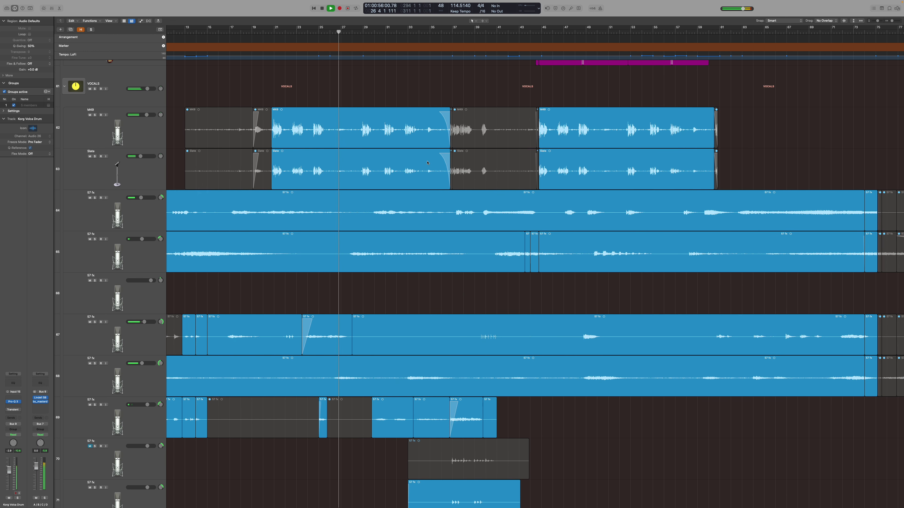
- Audition the Moog - Mother 32 track in solo, and turn its solo off again
scroll(417, 157, up, 20)
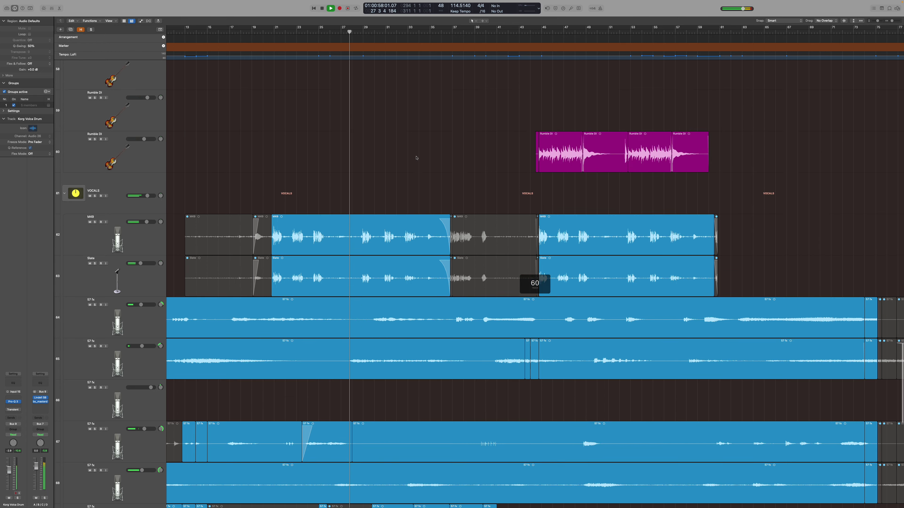
scroll(415, 160, up, 15)
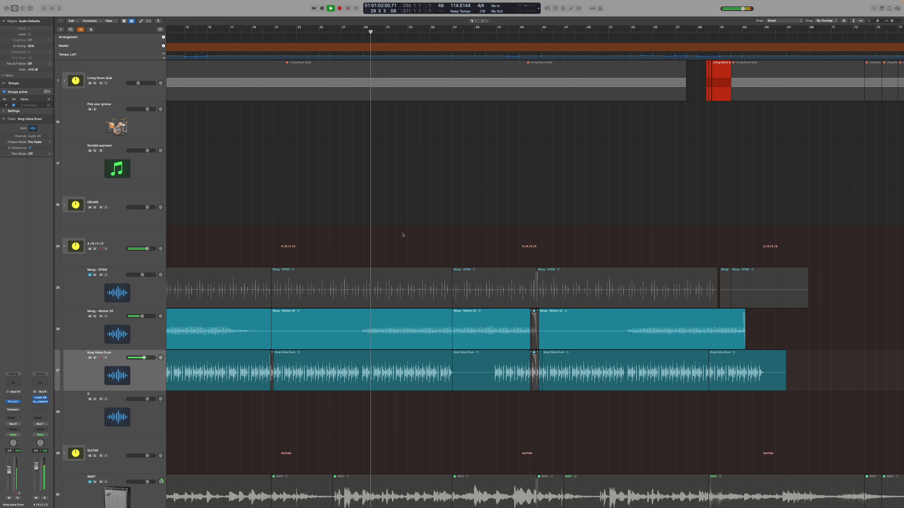
click(383, 328)
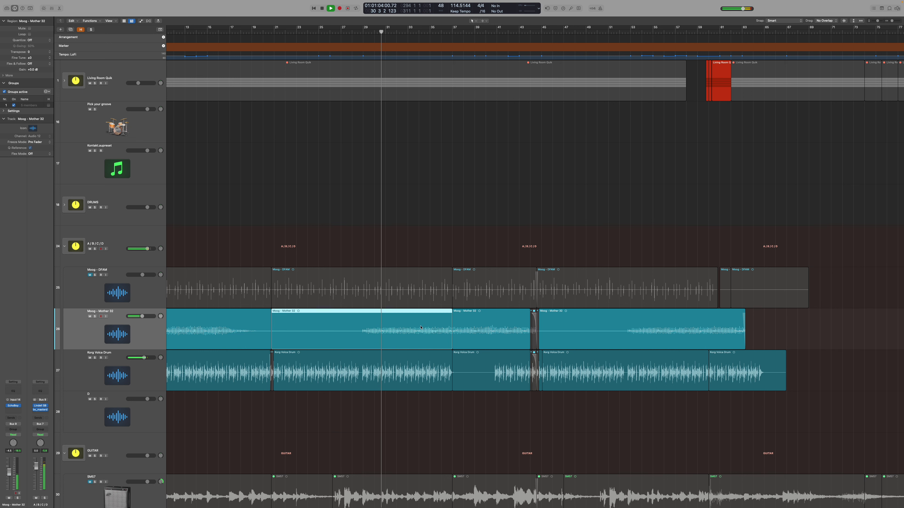
click(95, 317)
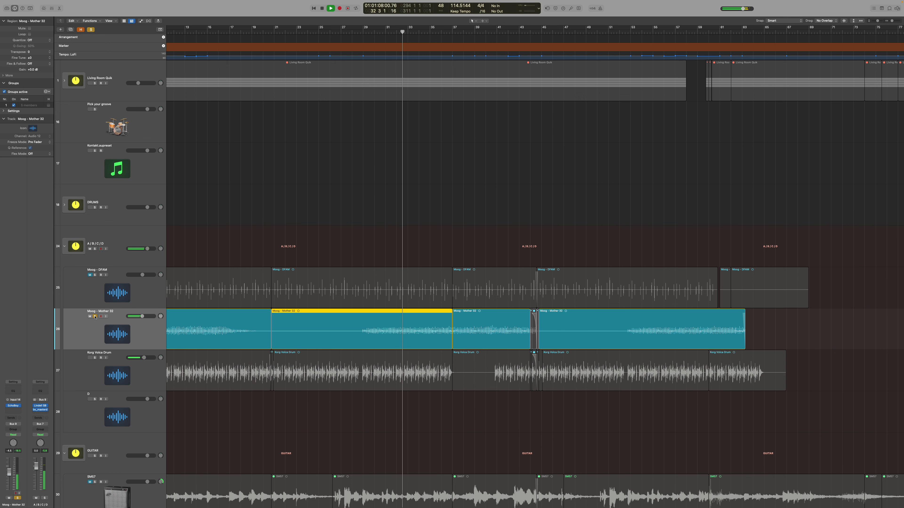
click(95, 317)
- Audition the VOCALS track stack in solo up to about bar 44, and turn its solo off again
scroll(373, 355, down, 20)
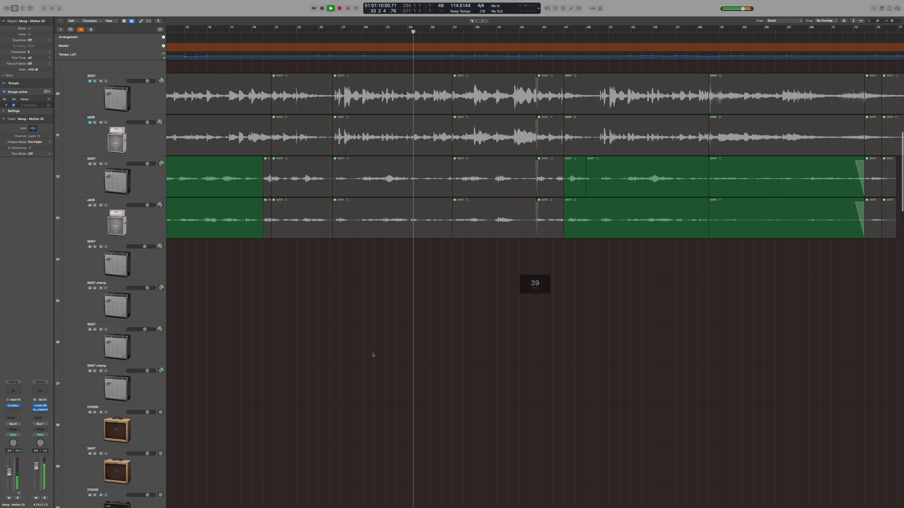
scroll(373, 355, down, 4)
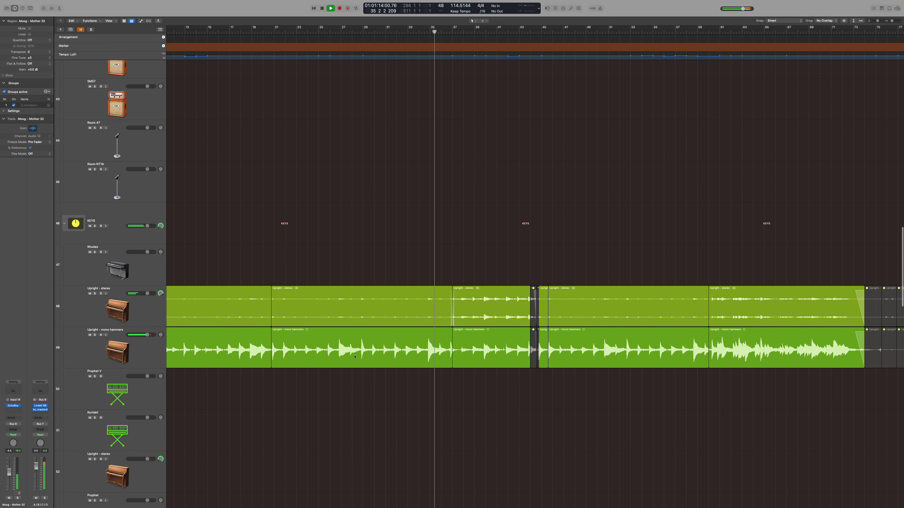
scroll(372, 361, down, 15)
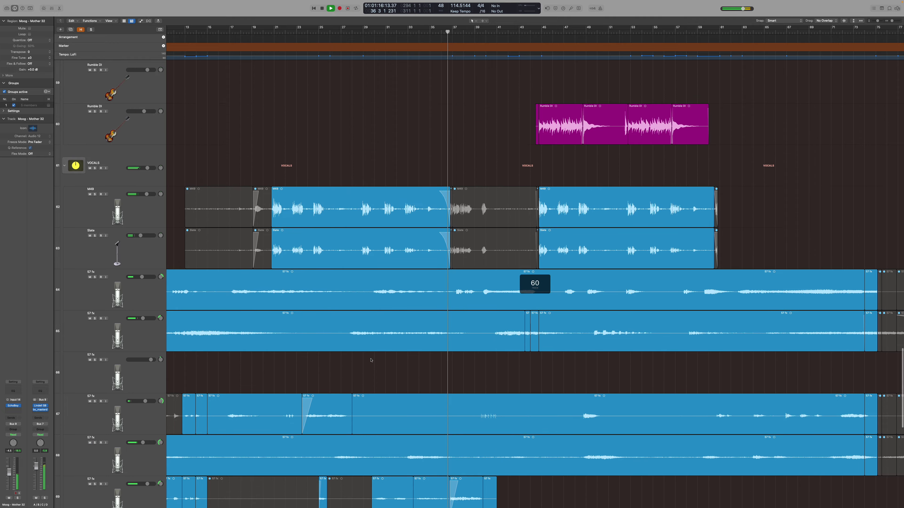
click(95, 173)
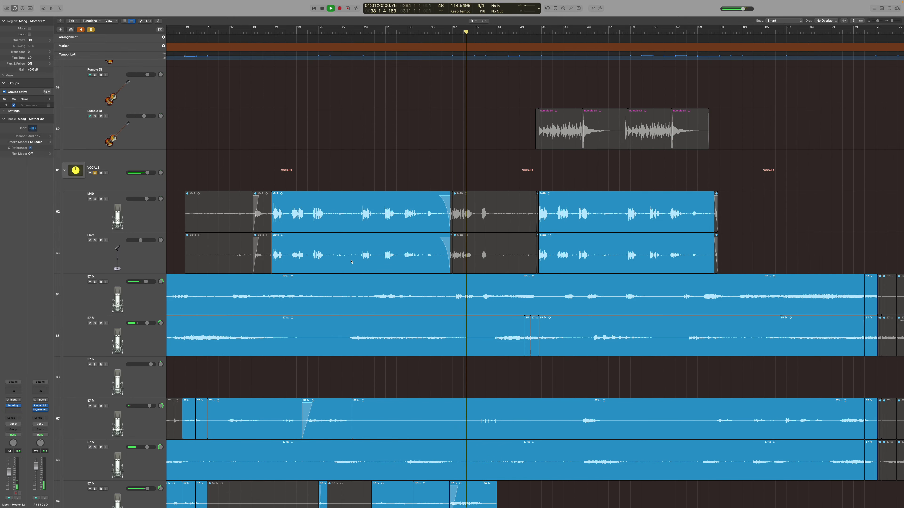
scroll(438, 306, right, 5)
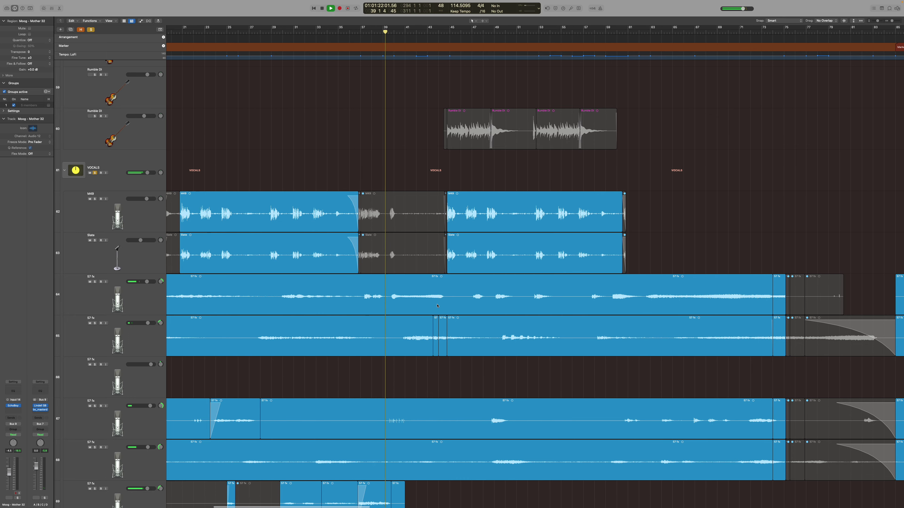
click(94, 173)
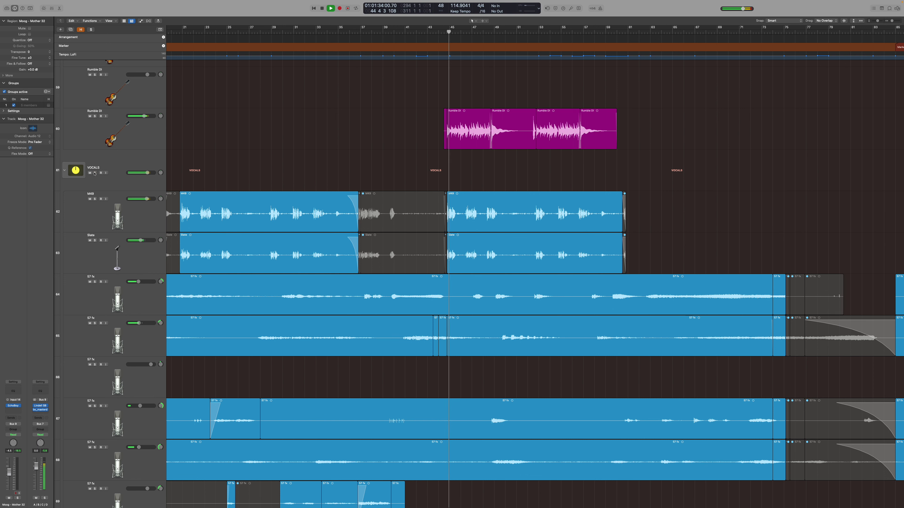
- Audition the Upright - mono hammers track of the KEYS stack in solo, and turn its solo off again
scroll(530, 227, up, 5)
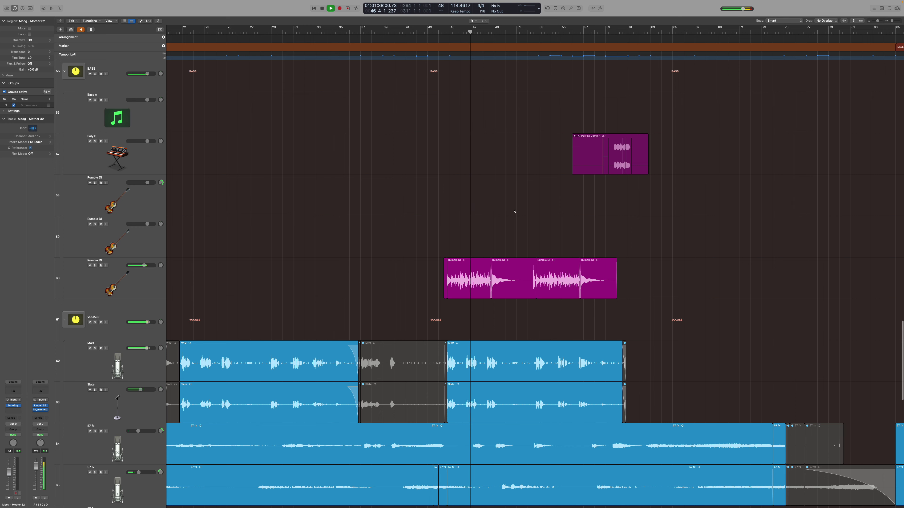
scroll(530, 225, down, 5)
scroll(559, 226, right, 10)
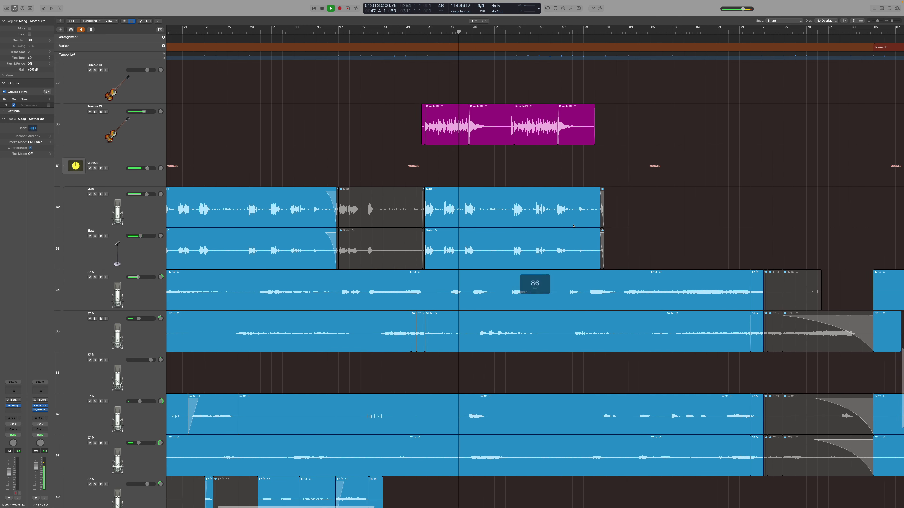
scroll(559, 226, right, 2)
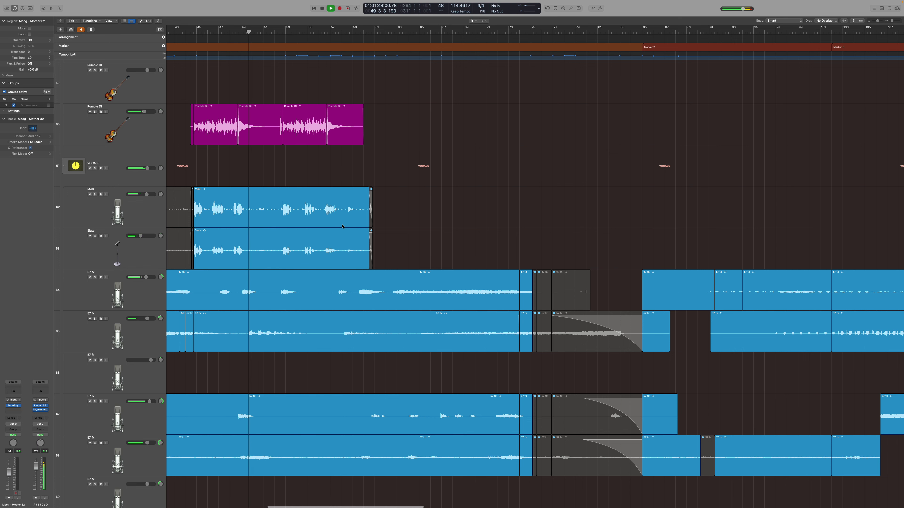
scroll(343, 221, up, 10)
scroll(343, 225, up, 10)
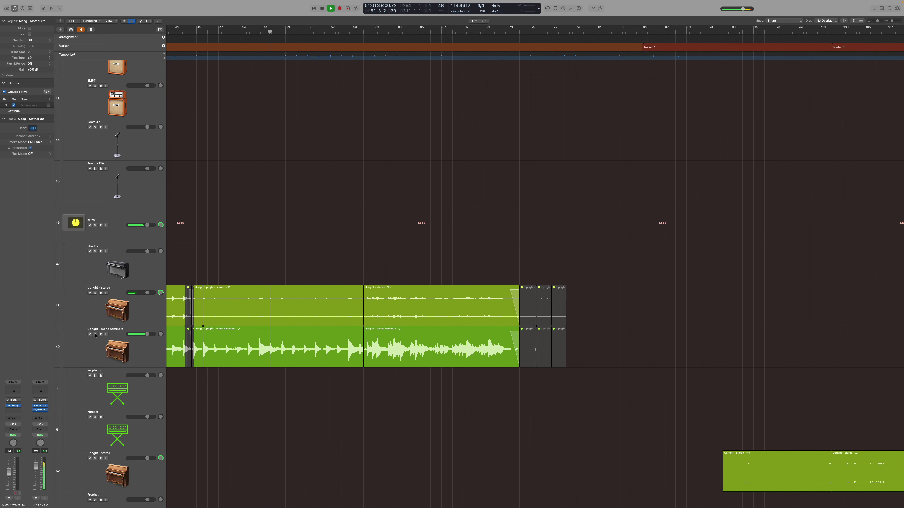
click(95, 335)
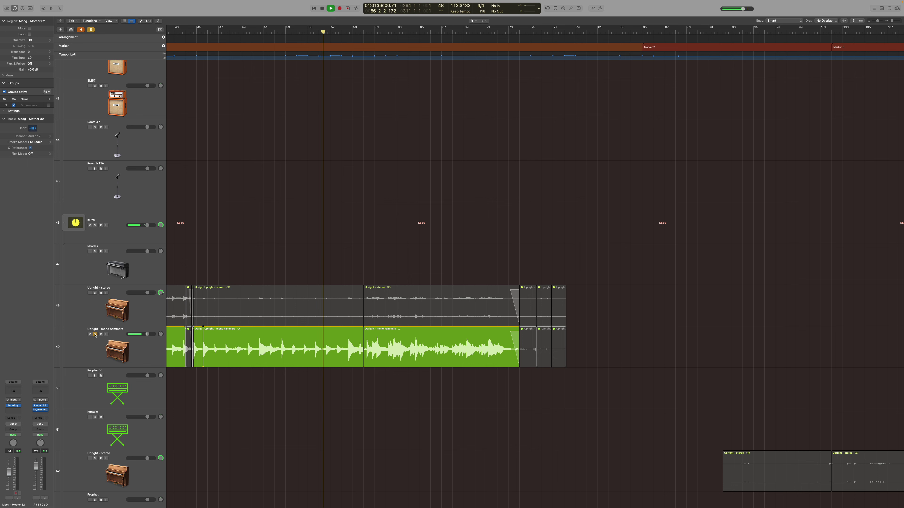
click(95, 335)
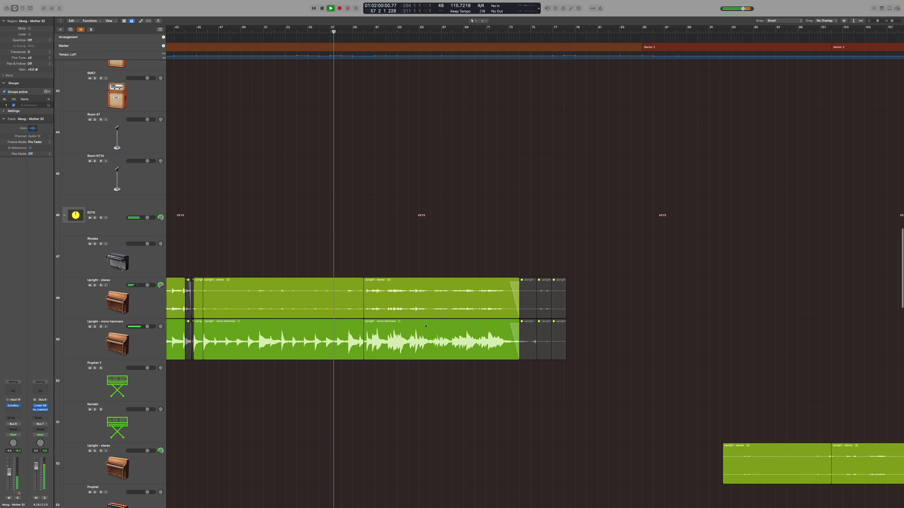
- Expand the Living Room Quik track stack and select the short coloured regions on tracks 11 to 14 just before bar 62
scroll(425, 326, down, 1)
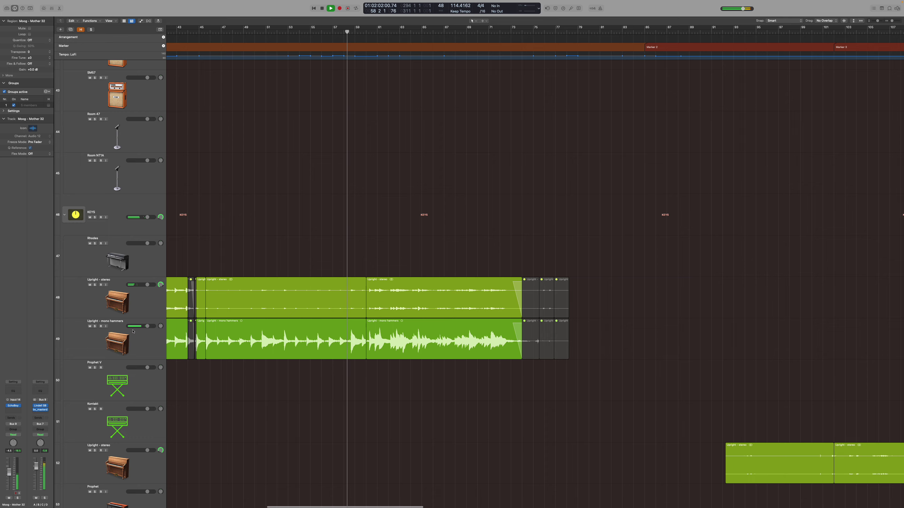
scroll(132, 331, down, 15)
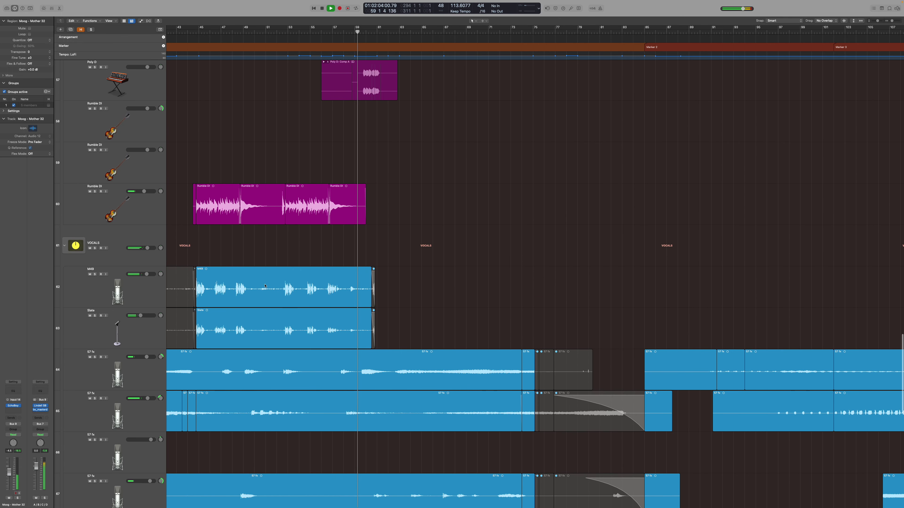
scroll(306, 132, up, 17)
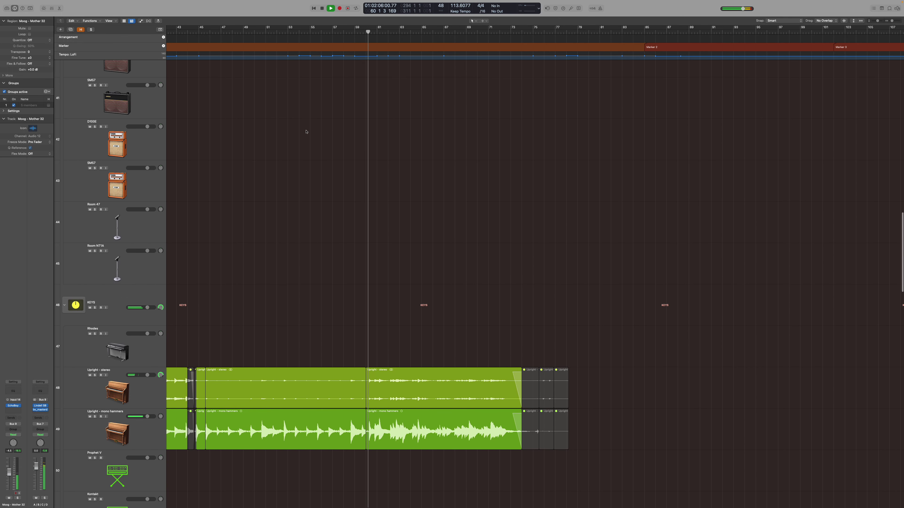
scroll(306, 132, up, 20)
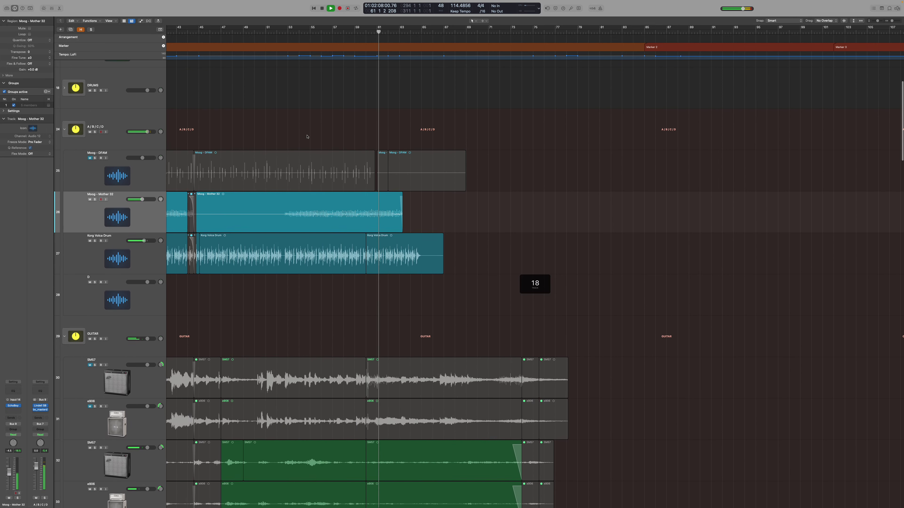
scroll(190, 90, up, 5)
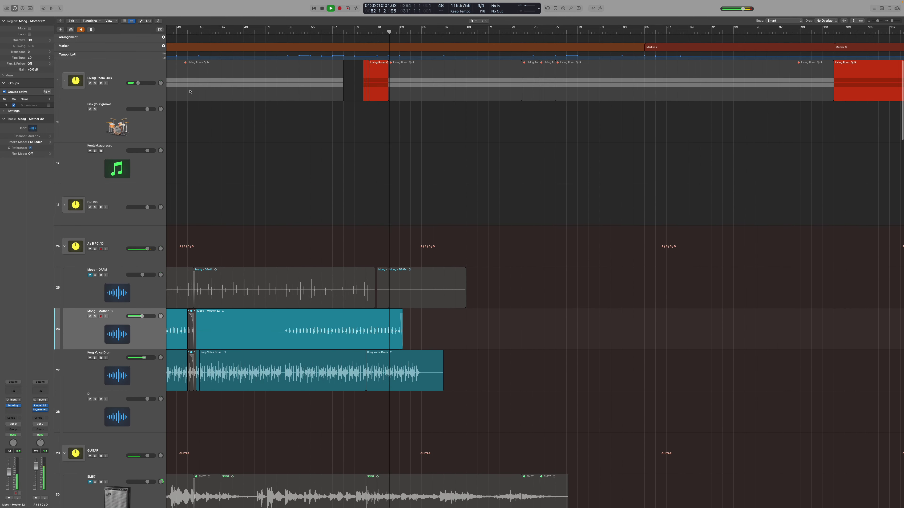
click(64, 81)
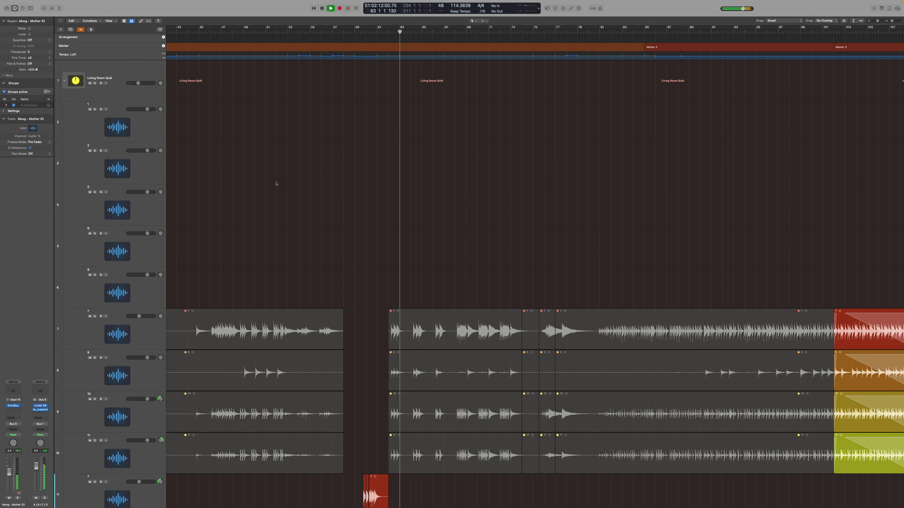
scroll(276, 183, down, 6)
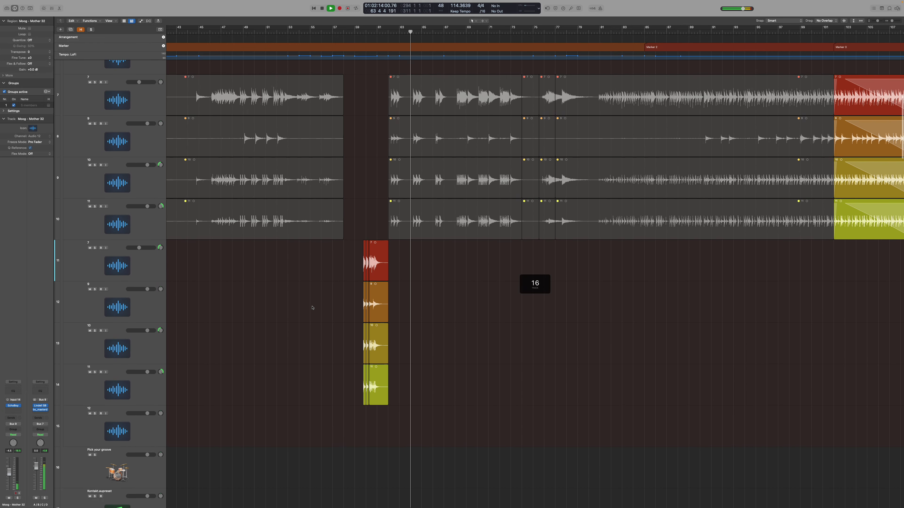
drag(350, 399, 425, 242)
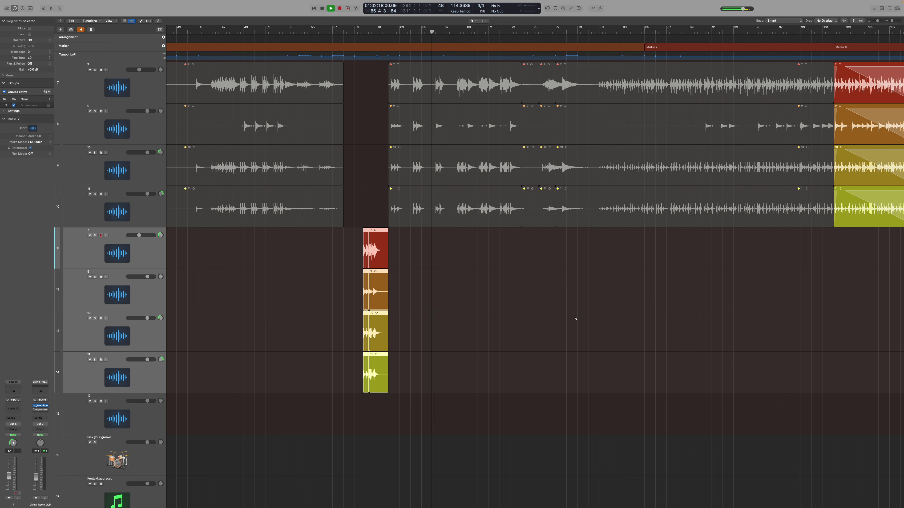
- Audition the VOCALS track stack in solo up to about bar 75, and turn its solo off again
scroll(571, 317, right, 8)
scroll(571, 317, up, 1)
scroll(494, 297, down, 15)
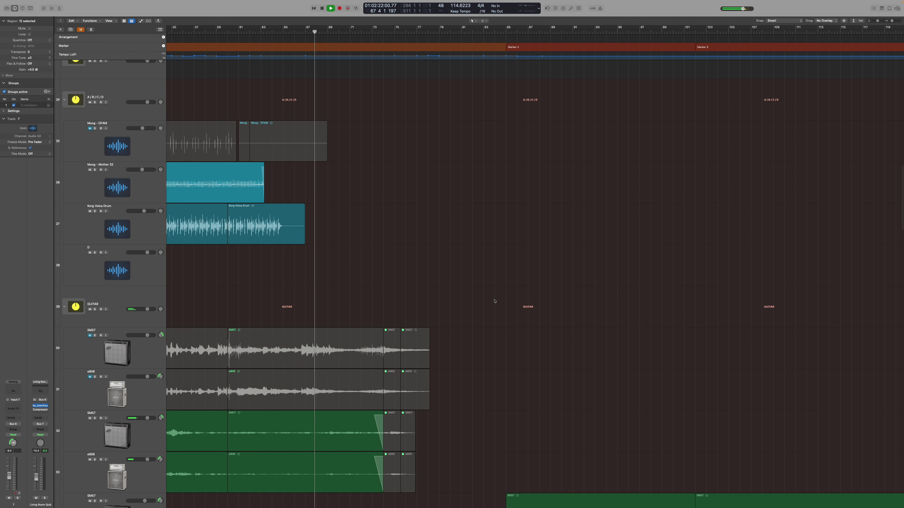
scroll(494, 301, down, 15)
scroll(493, 302, down, 15)
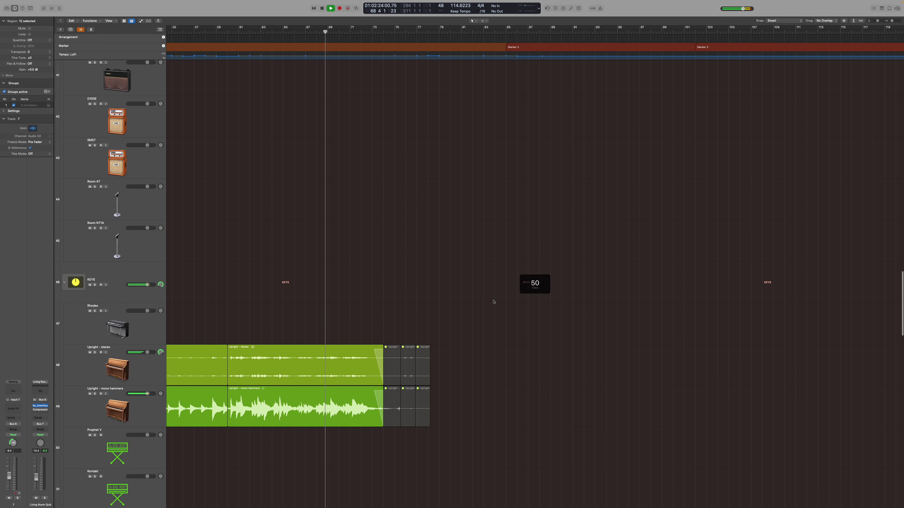
scroll(493, 301, down, 8)
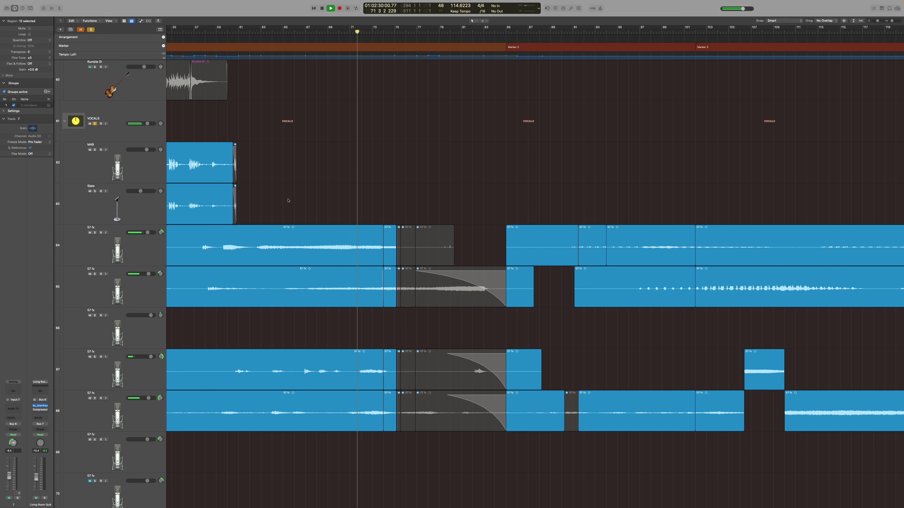
click(94, 124)
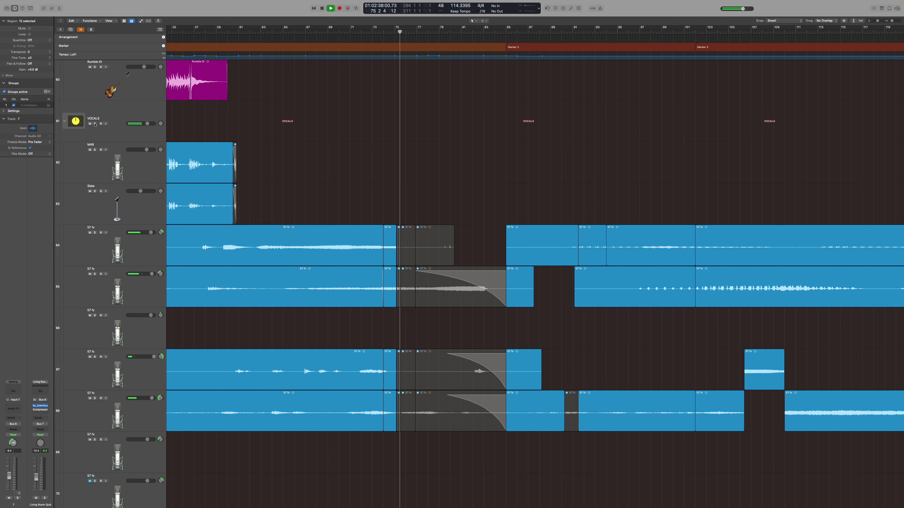
- Select Marker 2 and continue playback from its start at bar 85
scroll(443, 220, down, 3)
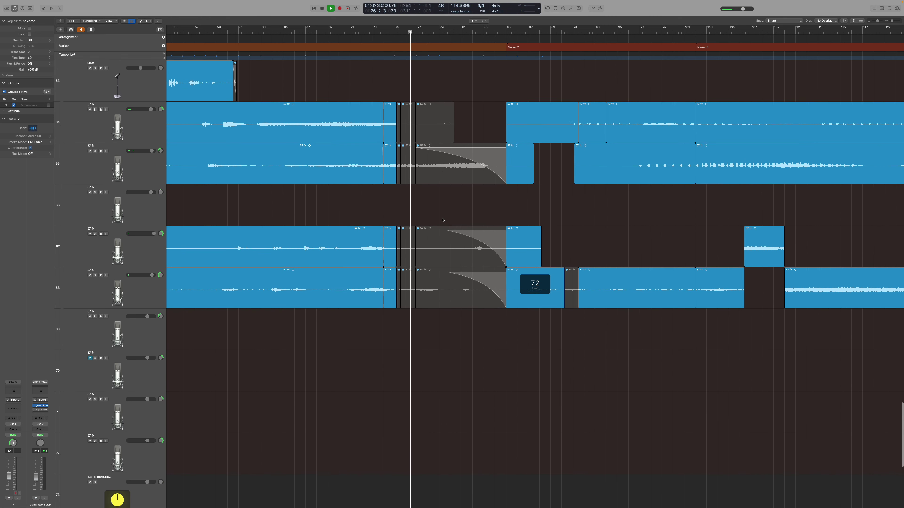
scroll(442, 220, up, 6)
scroll(442, 220, up, 4)
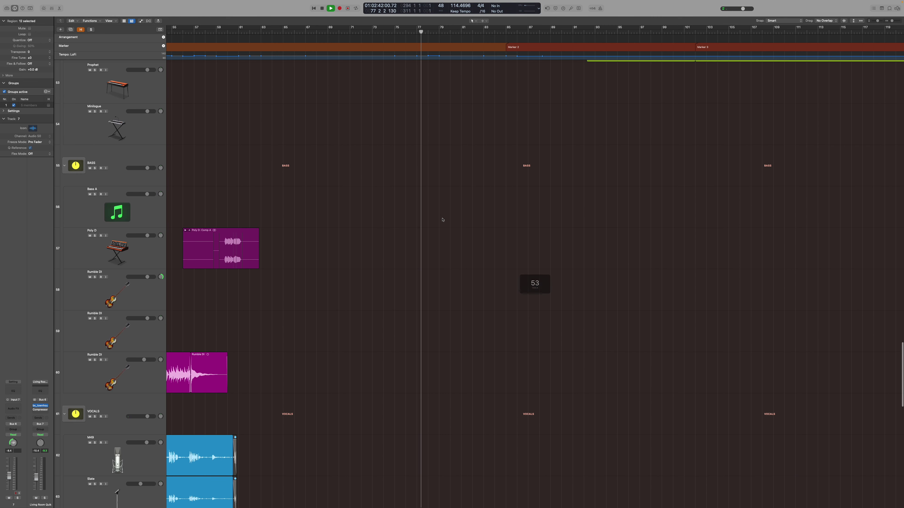
click(513, 48)
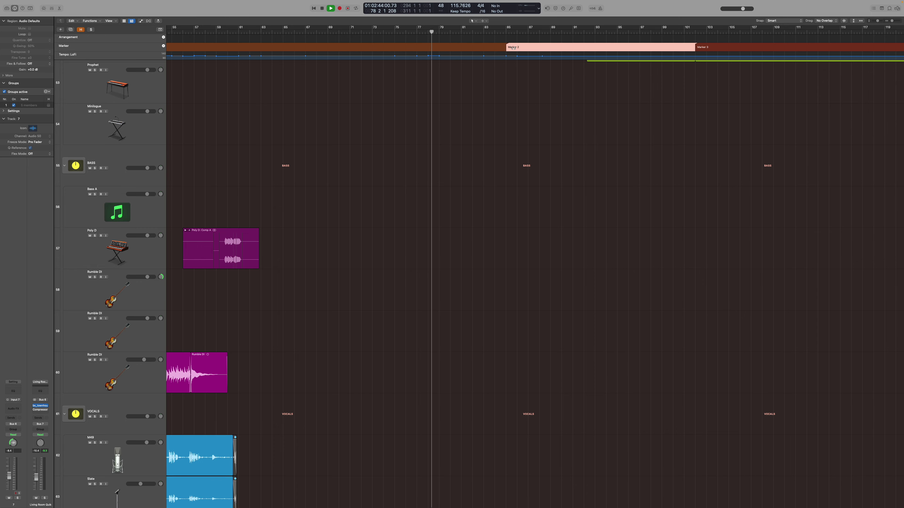
click(507, 32)
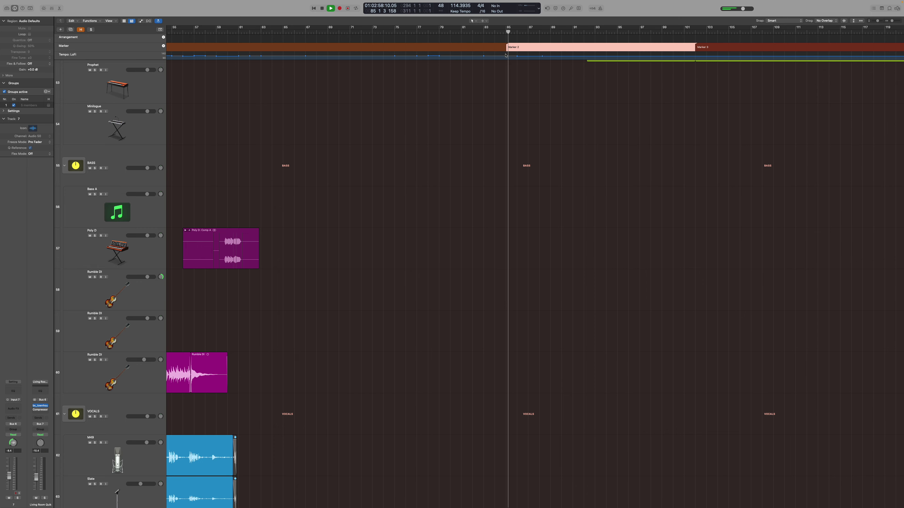
- Select the SM57 and SM57 champ guitar regions on tracks 34 and 35 within Marker 2, and fit them to the view
scroll(483, 123, down, 11)
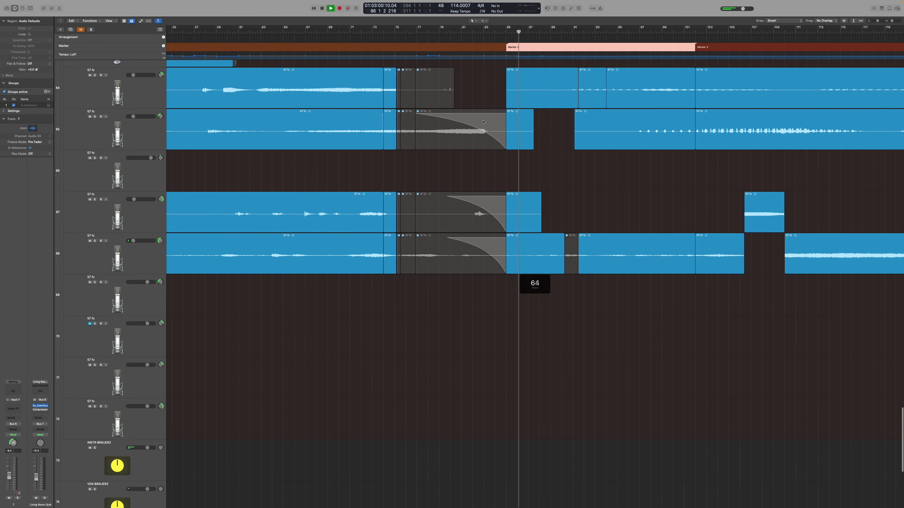
scroll(483, 122, up, 3)
scroll(481, 122, right, 5)
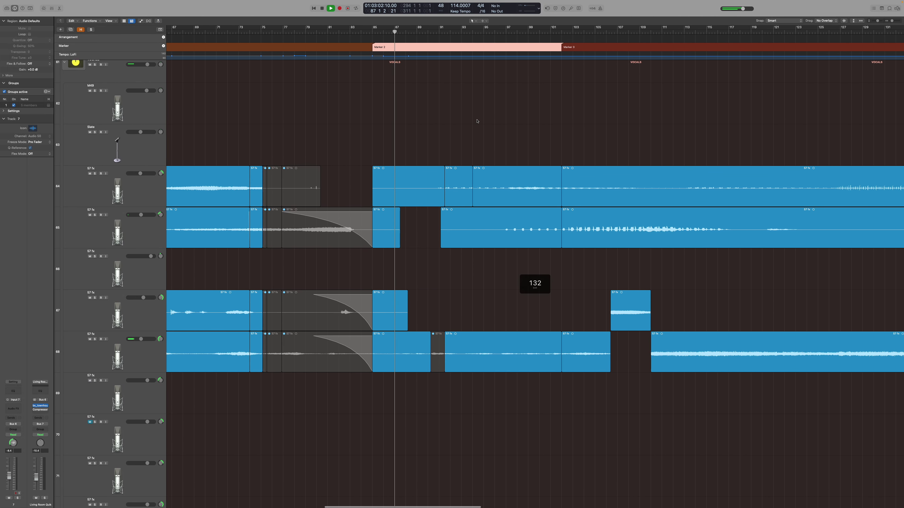
scroll(477, 121, right, 3)
scroll(477, 121, up, 10)
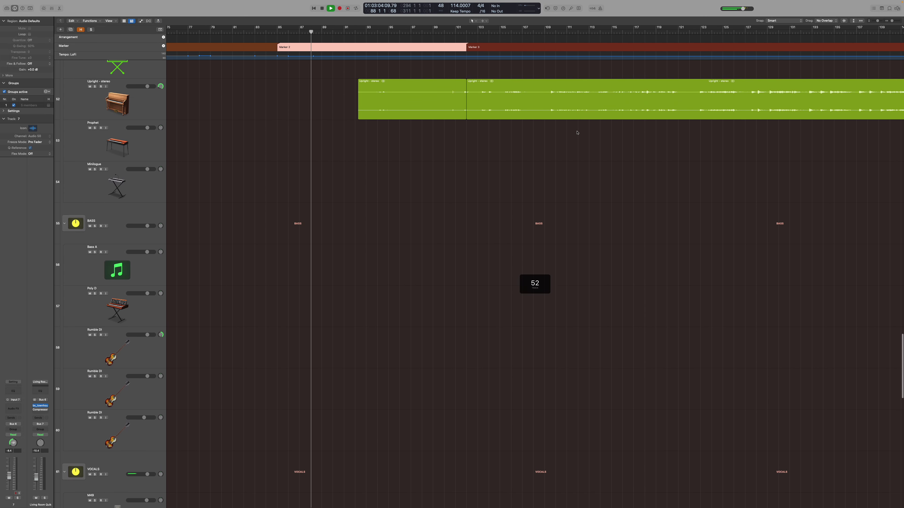
click(854, 21)
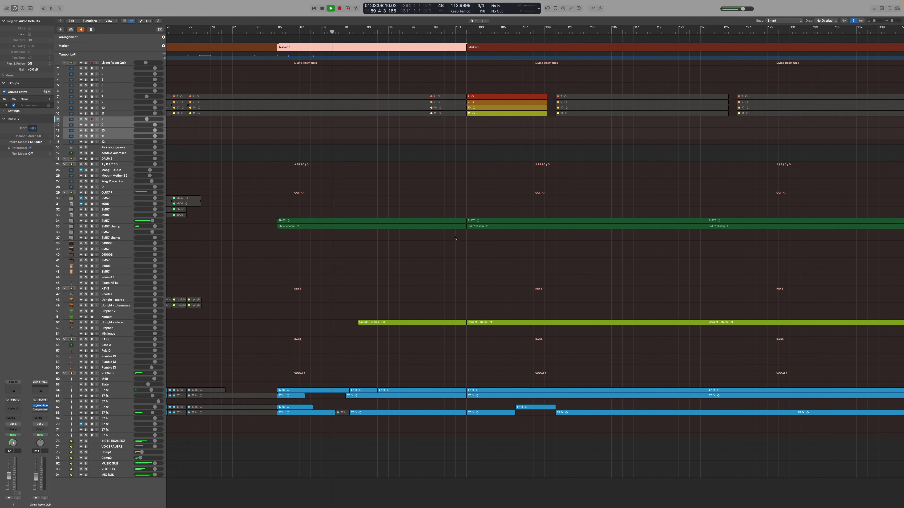
click(359, 222)
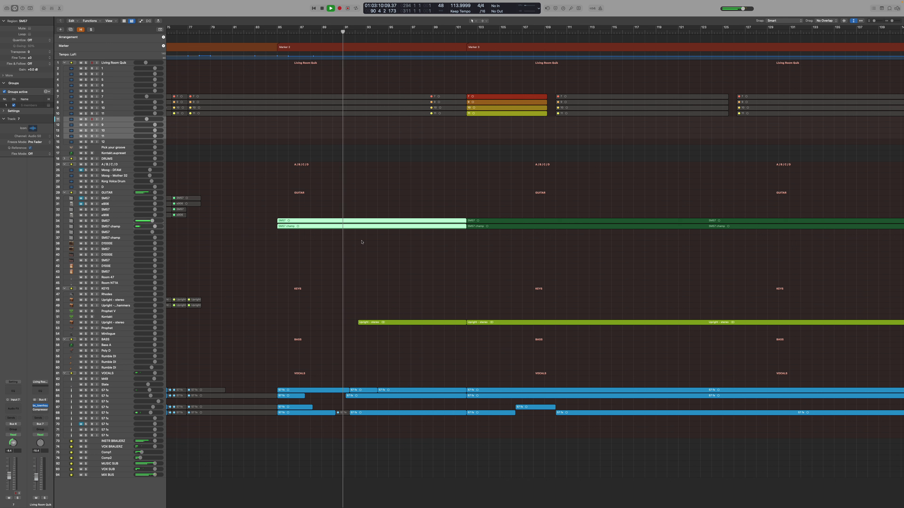
key(z)
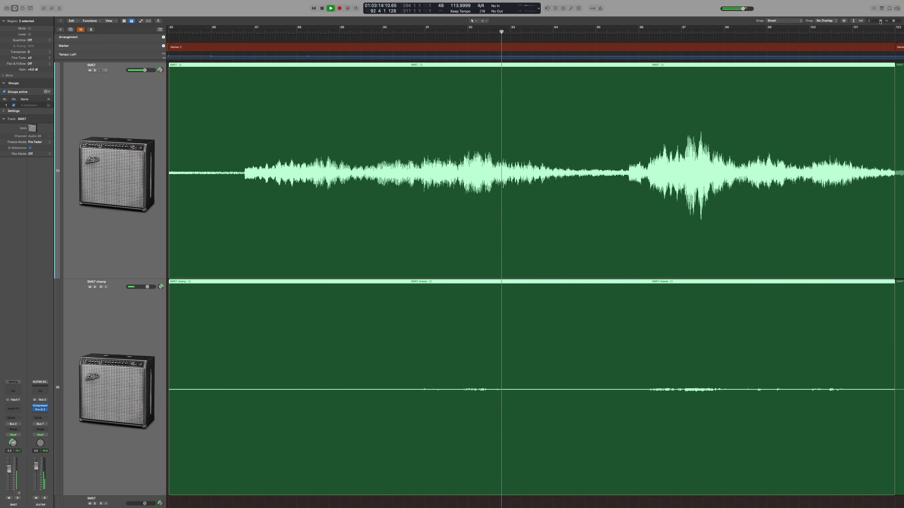
- Show the whole song length and examine the regions on the guitar, upright piano and Living Room Quik tracks
mouse_move(881, 20)
mouse_down()
mouse_move(894, 21)
mouse_move(887, 22)
mouse_up()
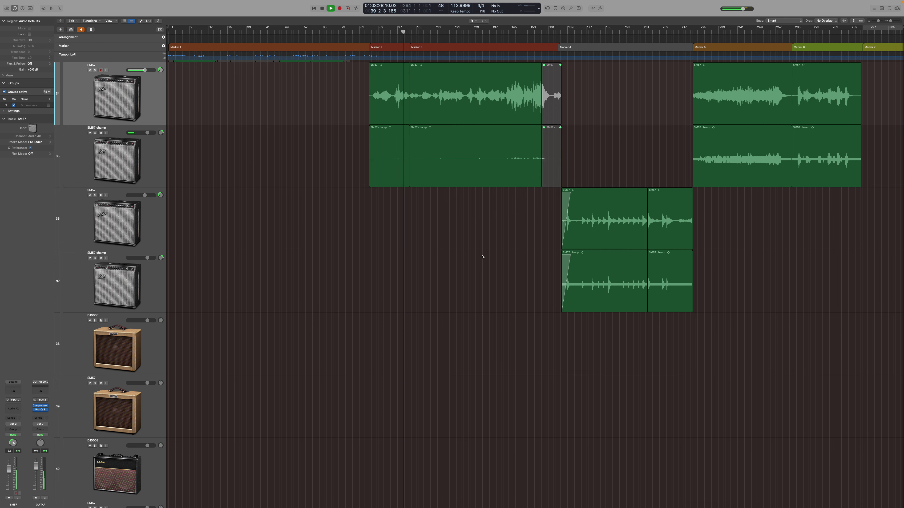
scroll(461, 195, down, 3)
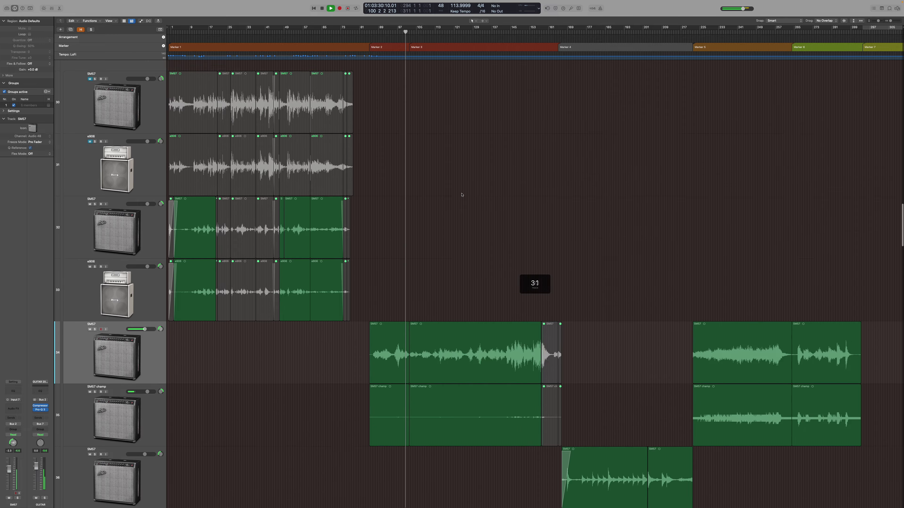
scroll(462, 194, down, 15)
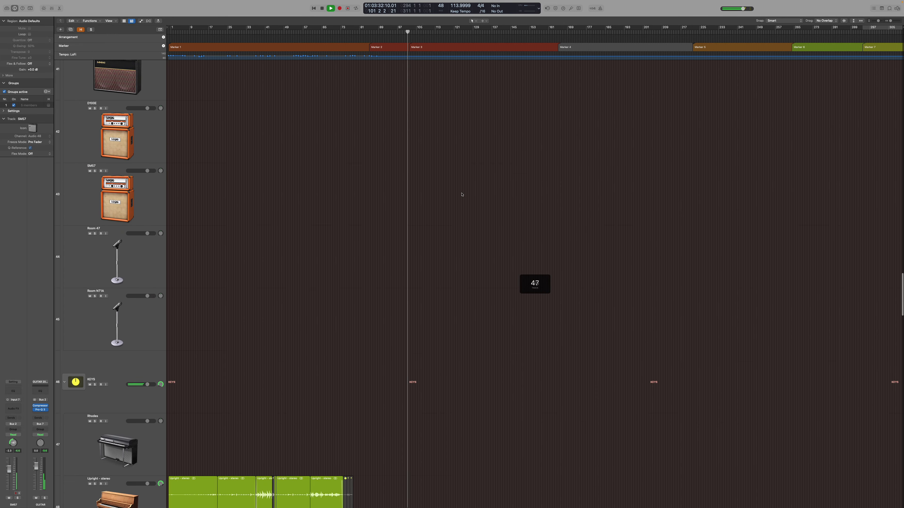
scroll(461, 194, down, 2)
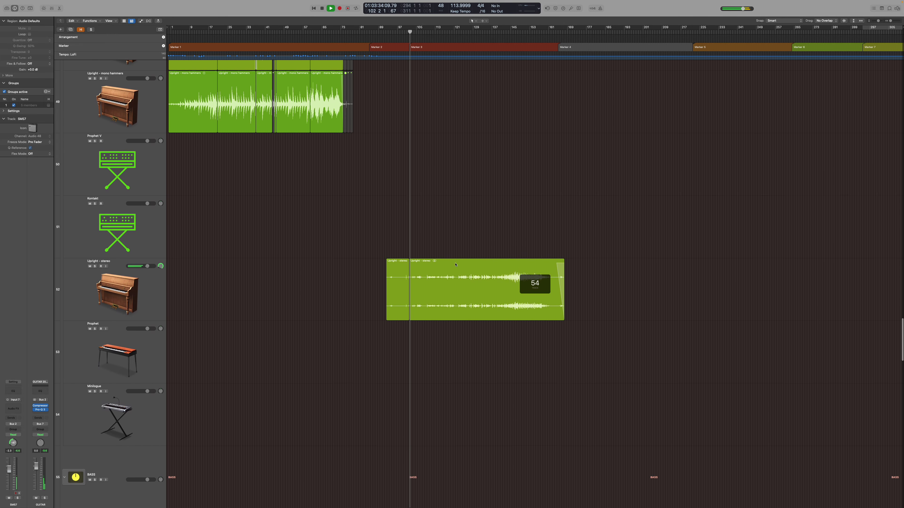
scroll(459, 224, up, 20)
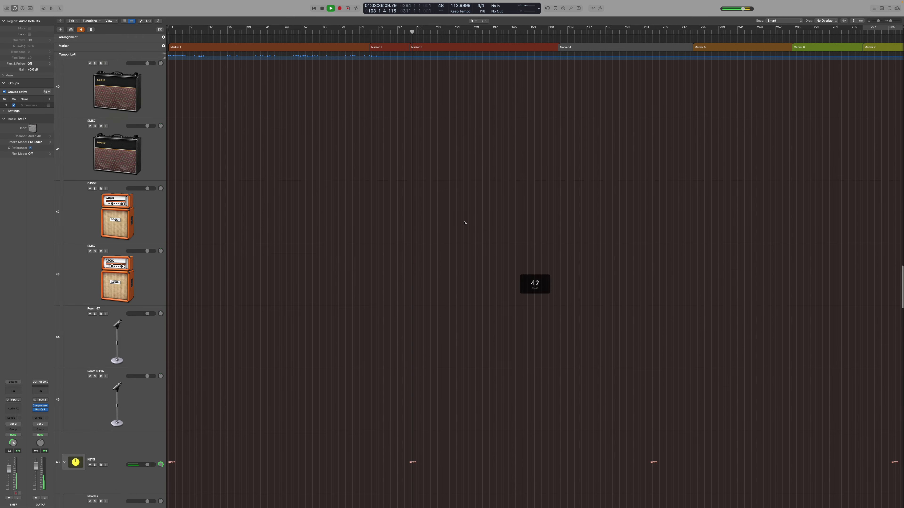
scroll(462, 218, up, 2)
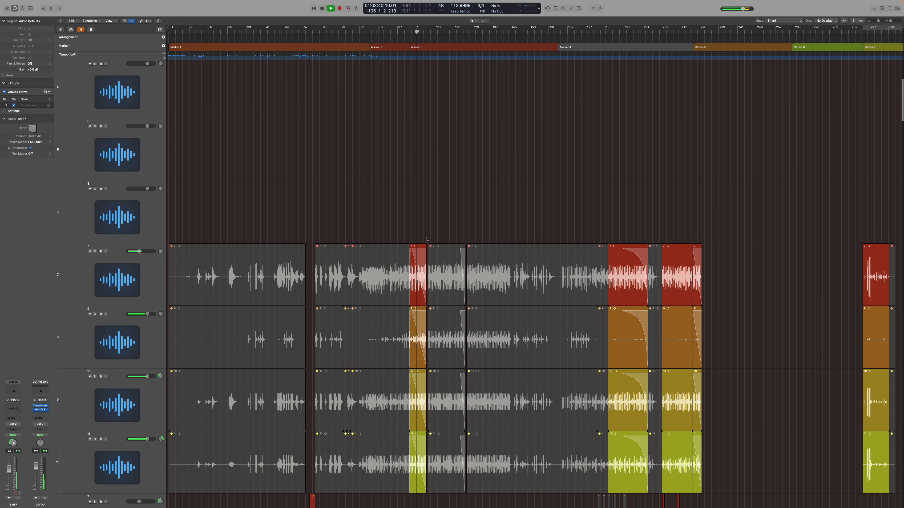
scroll(386, 217, down, 2)
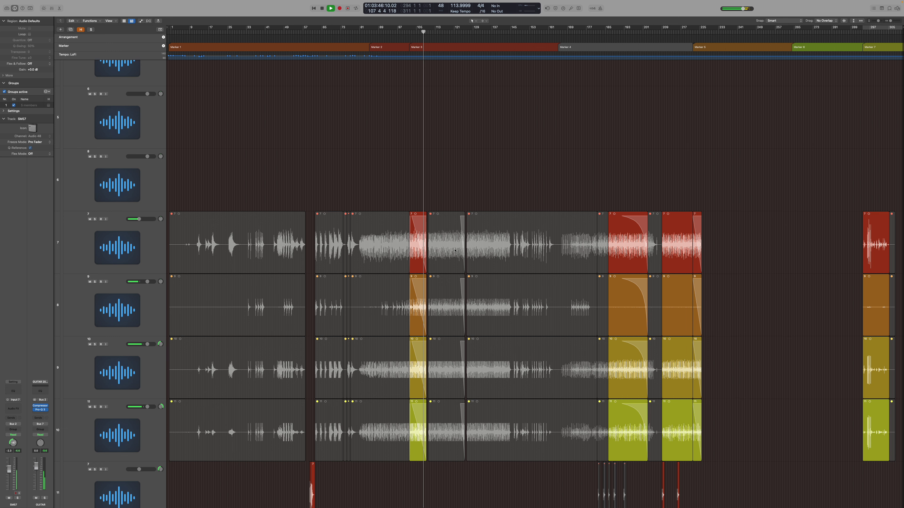
- Audition the SM57 guitar track 34 in solo up to about bar 113, and turn its solo off again
scroll(454, 250, down, 5)
scroll(458, 247, down, 20)
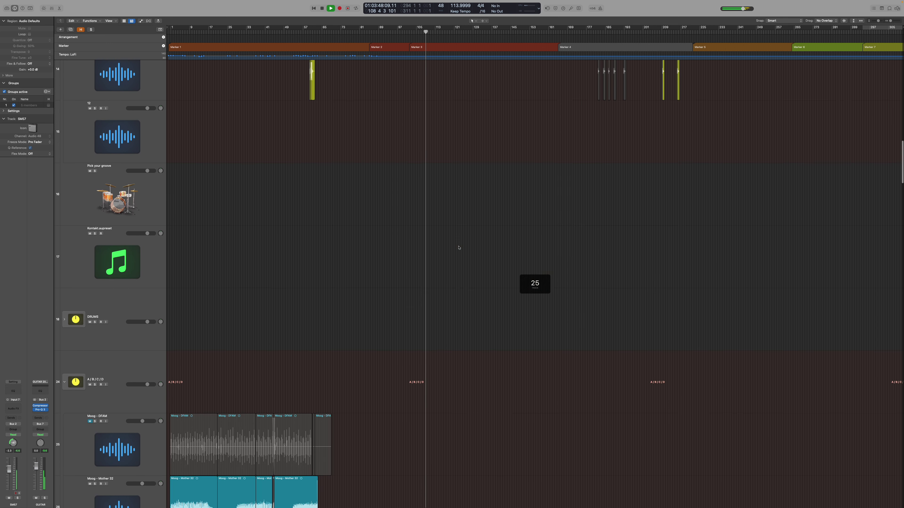
scroll(458, 248, down, 5)
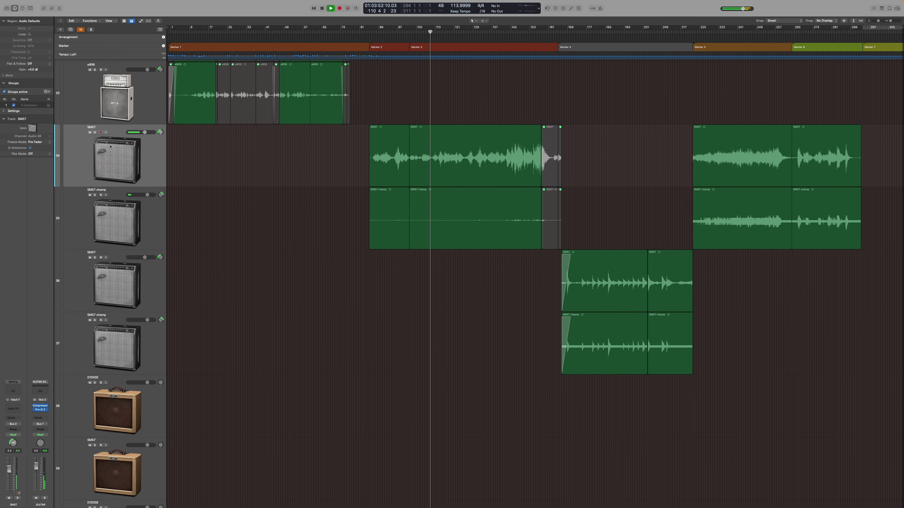
click(95, 133)
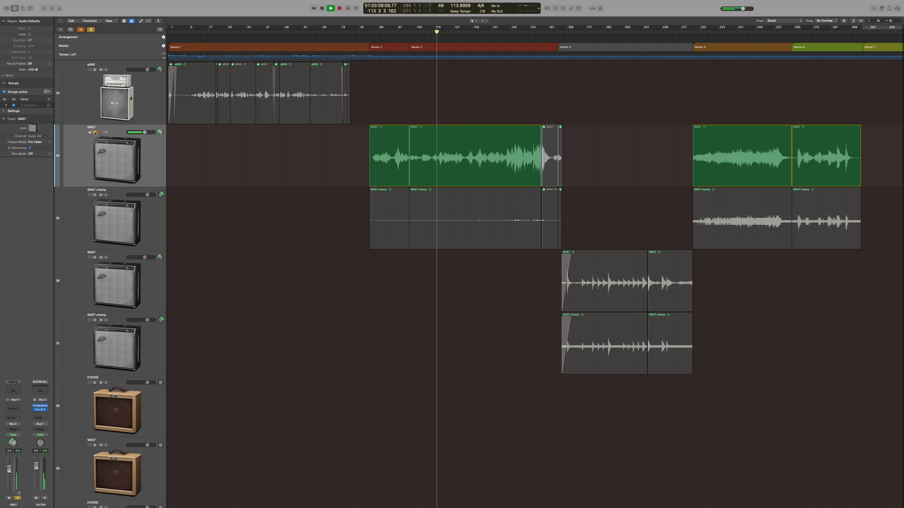
click(95, 132)
- Audition the Upright - stereo track 52 of the KEYS stack in solo up to about bar 121, and turn its solo off again
scroll(215, 207, down, 20)
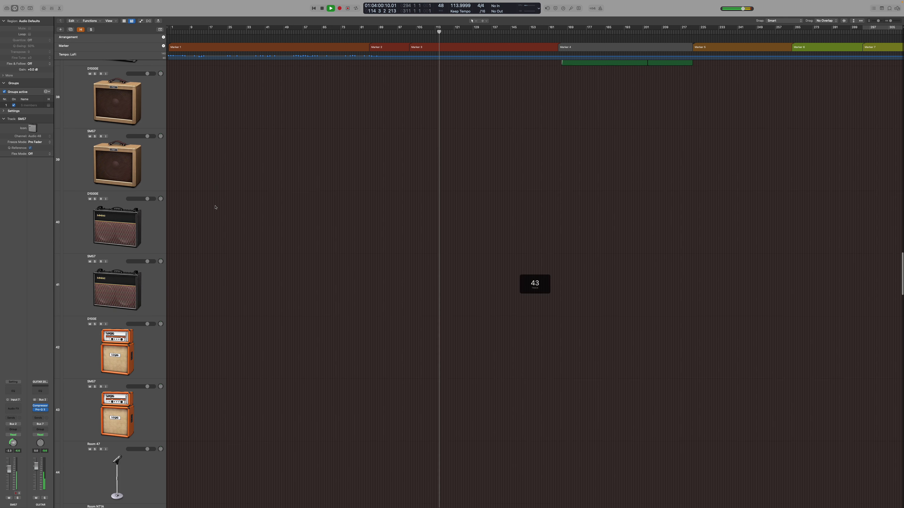
scroll(216, 207, down, 5)
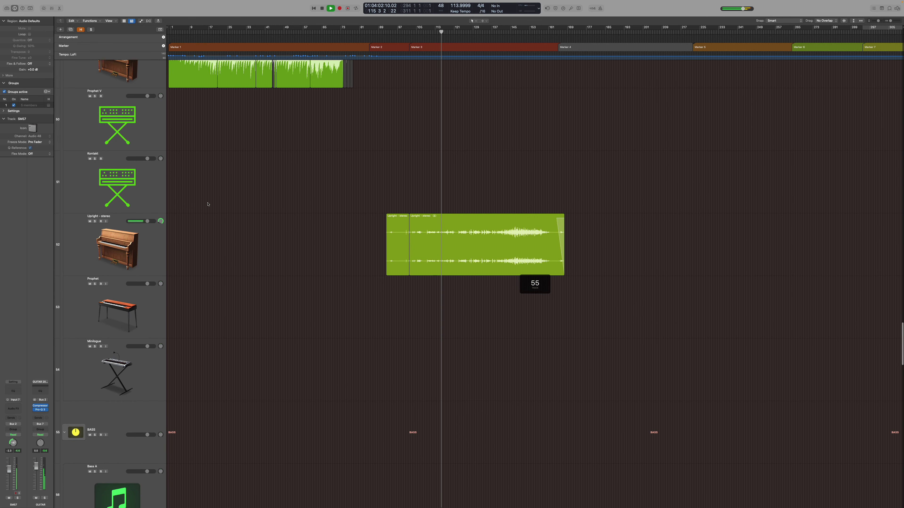
click(95, 207)
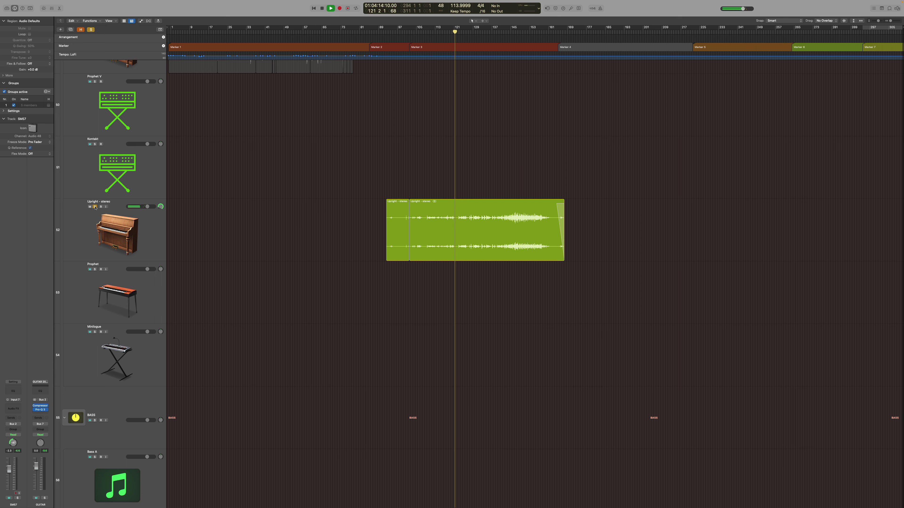
- Solo vocal tracks 64 and 65 of the VOCALS stack together
scroll(365, 262, down, 10)
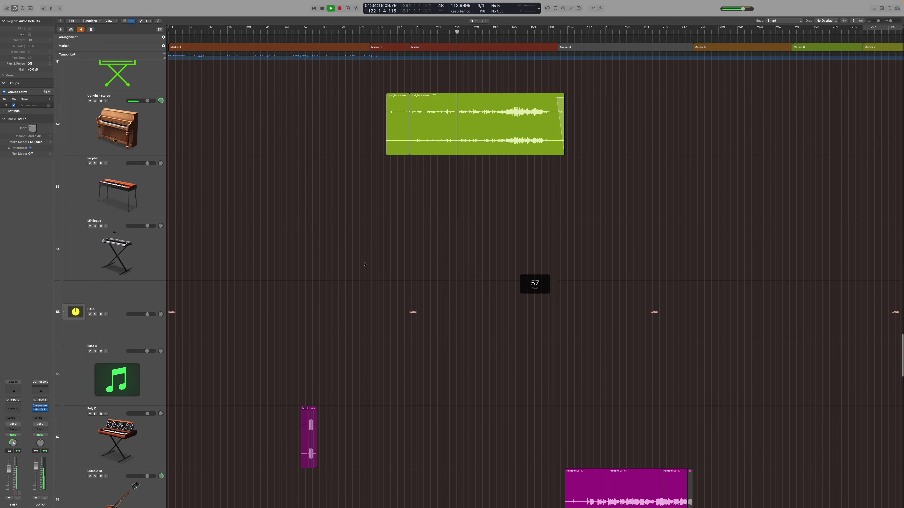
scroll(364, 264, down, 15)
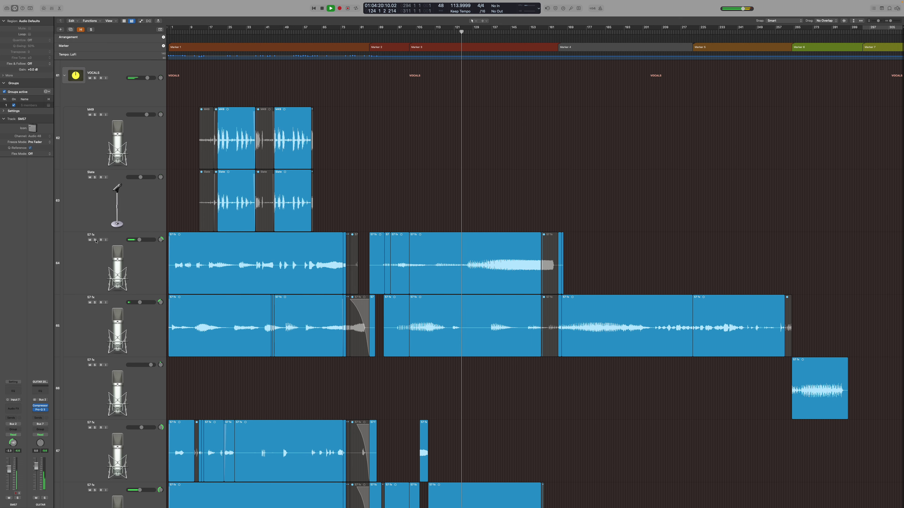
click(95, 239)
click(95, 302)
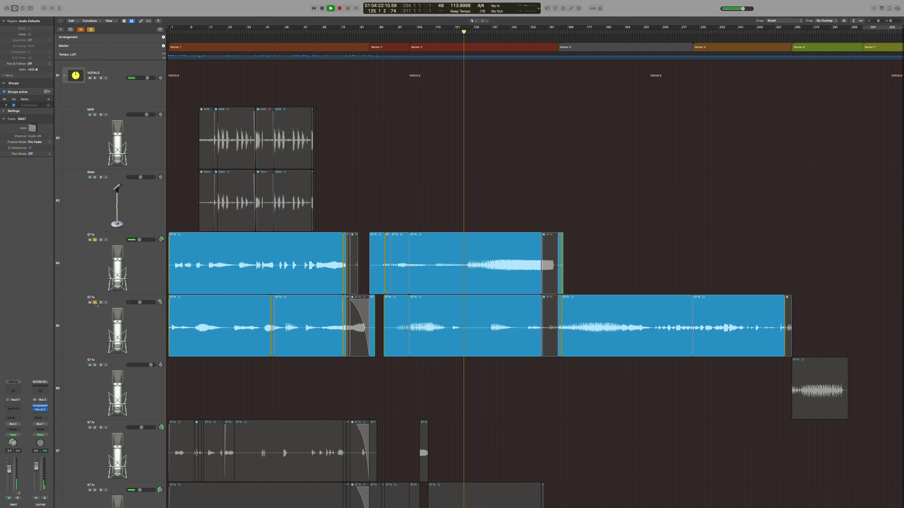
- Add vocal track 68 to the soloed vocals, audition them up to about bar 130, and clear all solos
scroll(107, 282, up, 5)
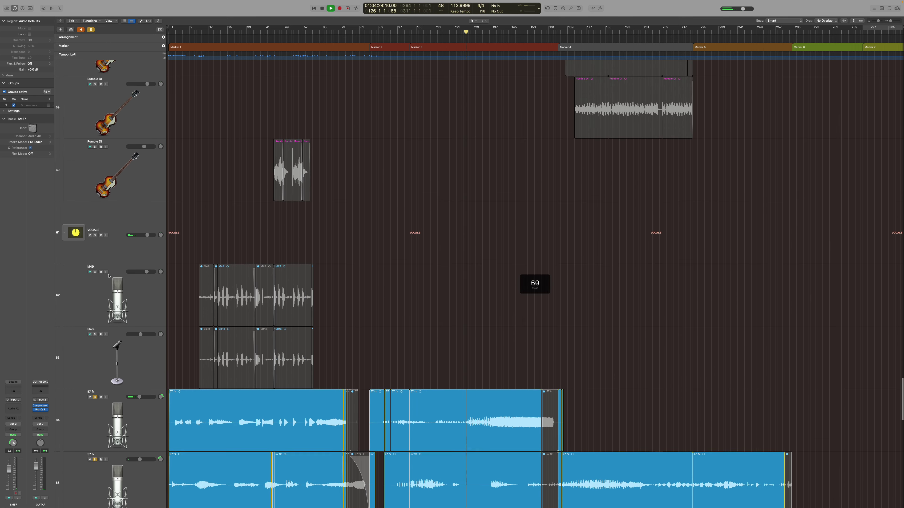
scroll(108, 275, down, 3)
scroll(109, 275, down, 7)
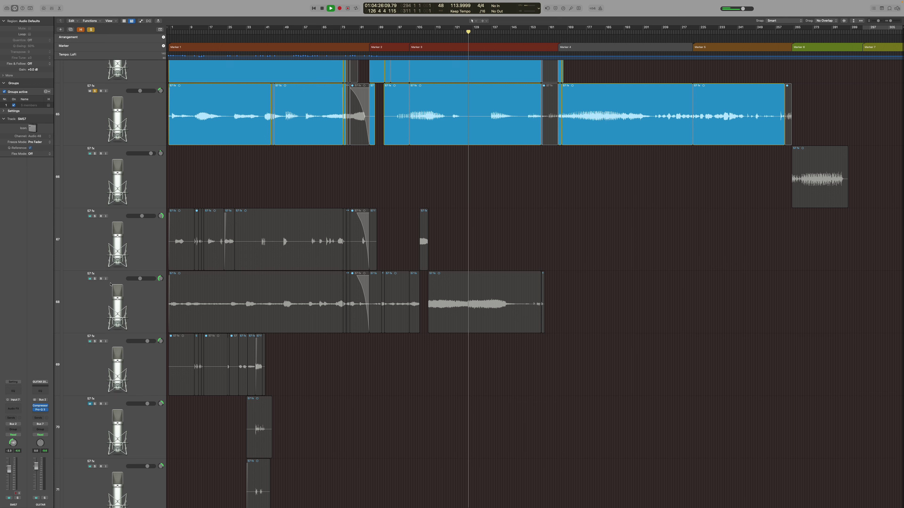
click(95, 279)
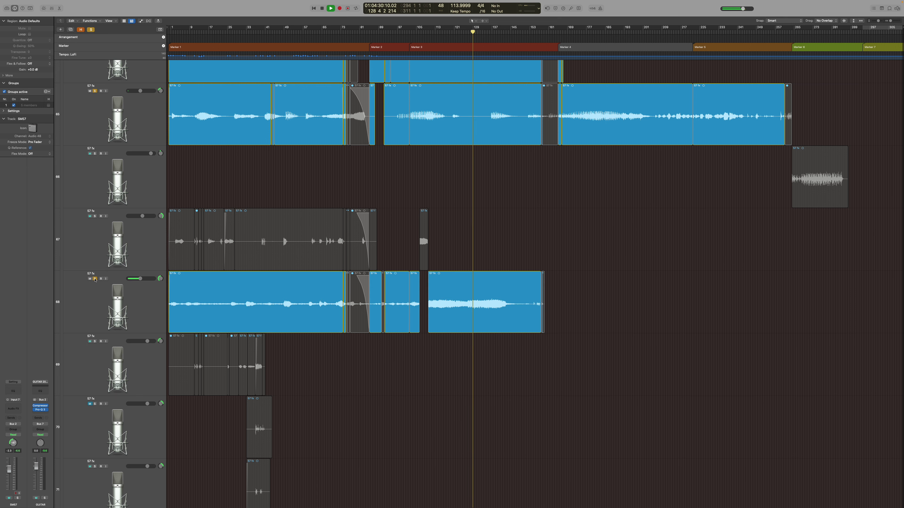
scroll(95, 280, up, 4)
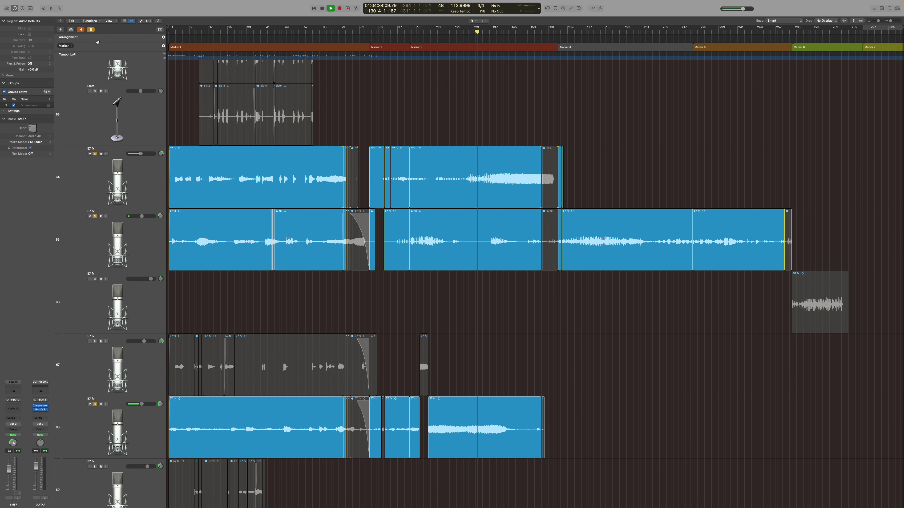
click(91, 31)
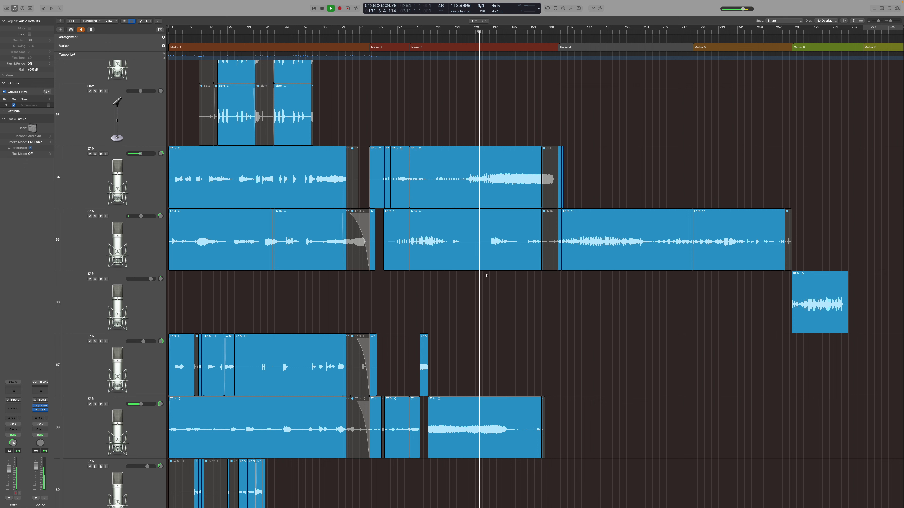
- Fit all tracks vertically into the arrangement view and collapse the Living Room Quik stack on track 1
scroll(503, 304, down, 3)
scroll(504, 304, up, 10)
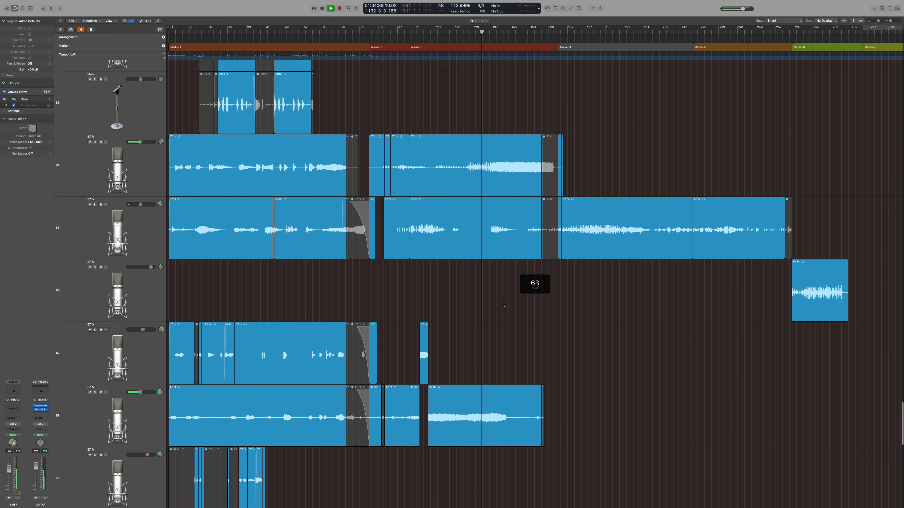
scroll(504, 304, up, 10)
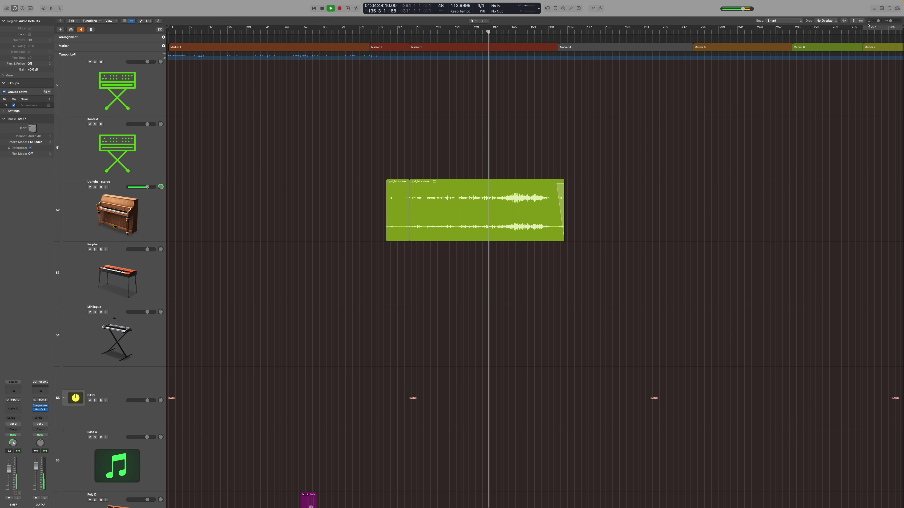
click(854, 21)
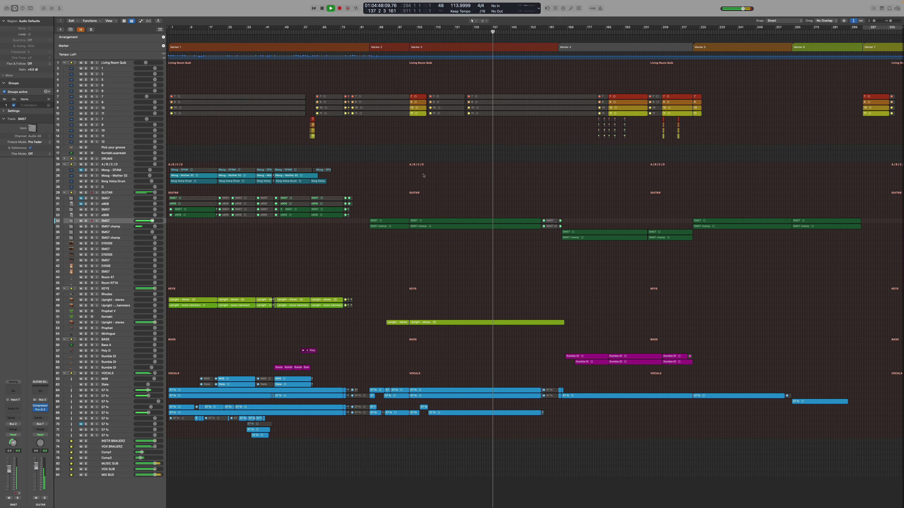
click(64, 63)
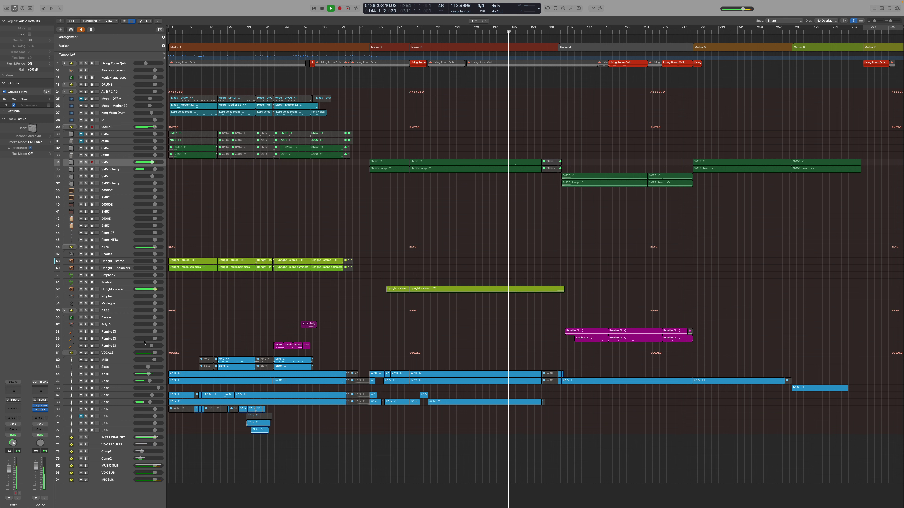
- Select the Marker 3 vocal regions on tracks 64, 65, 67 and 68, zoom to them, and solo the VOCALS stack
drag(425, 351, 483, 440)
key(z)
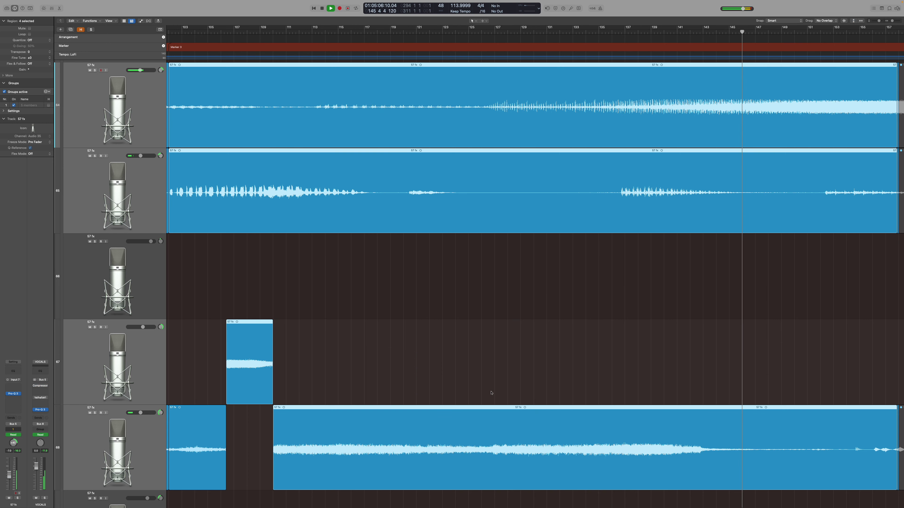
scroll(500, 367, right, 10)
scroll(500, 367, right, 2)
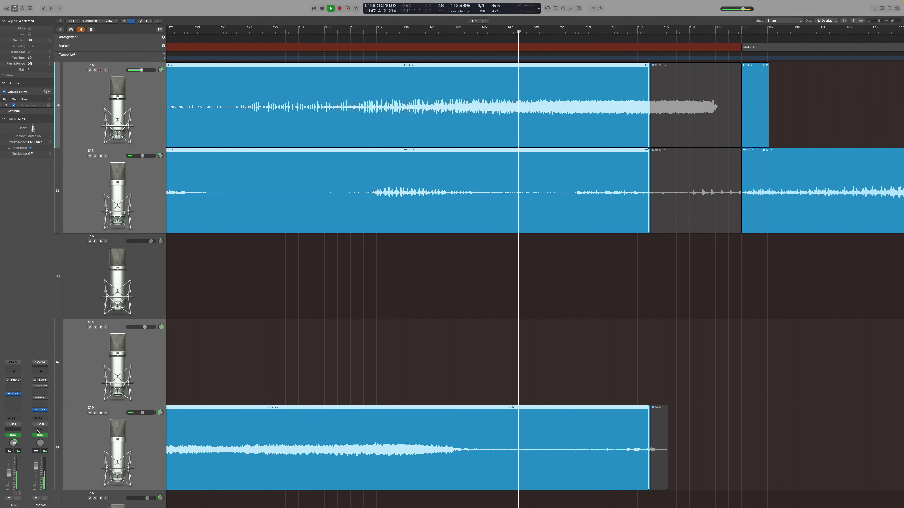
click(44, 499)
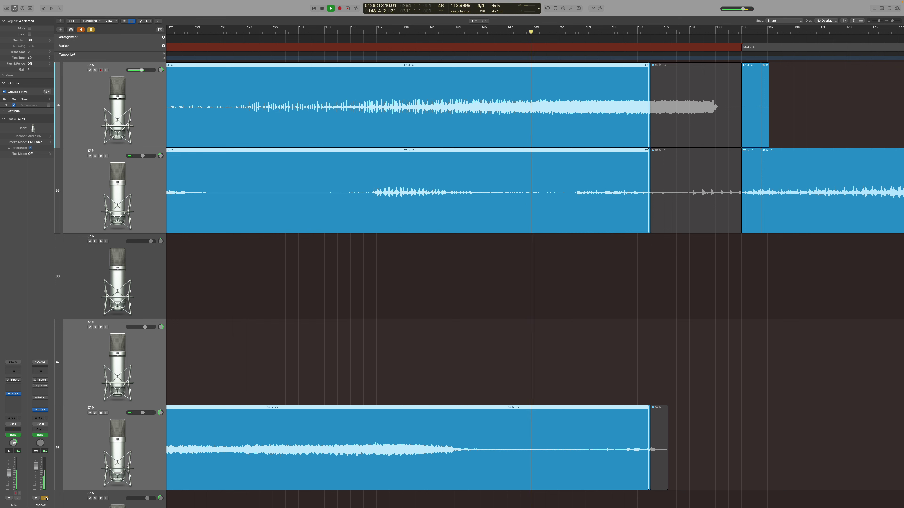